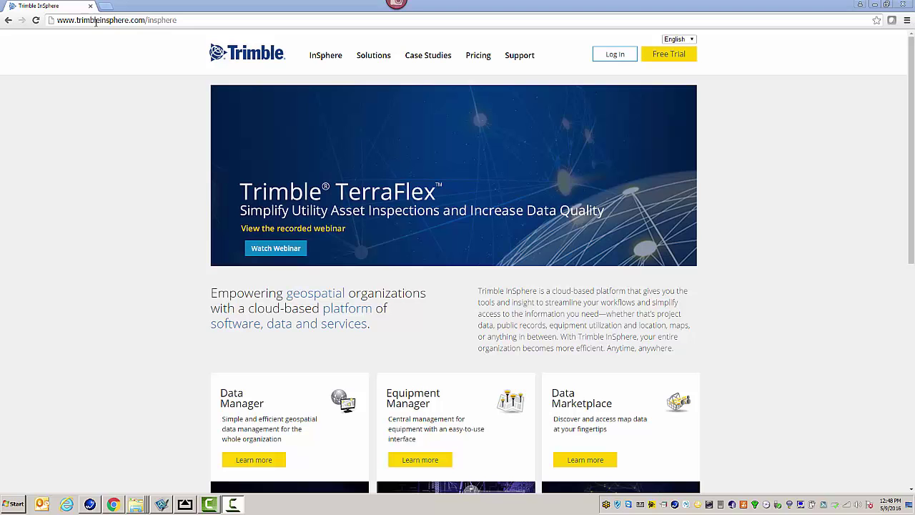
Download the Esri ArcMap Plugin from InSphere's TerraFlex Data Collection plugins section.
{"action": "mouse_move", "coordinate": [337, 62]}
{"action": "left_click", "coordinate": [461, 87]}
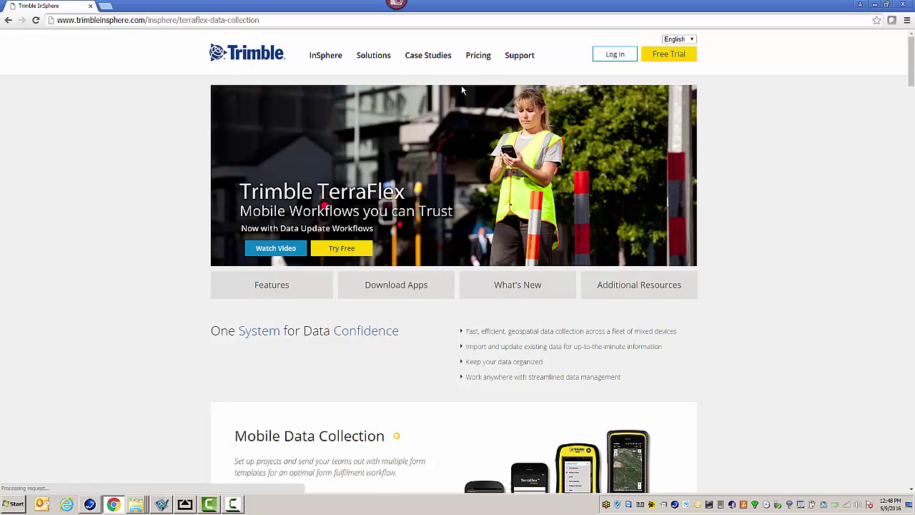
{"action": "left_click_drag", "start_coordinate": [910, 63], "coordinate": [908, 333]}
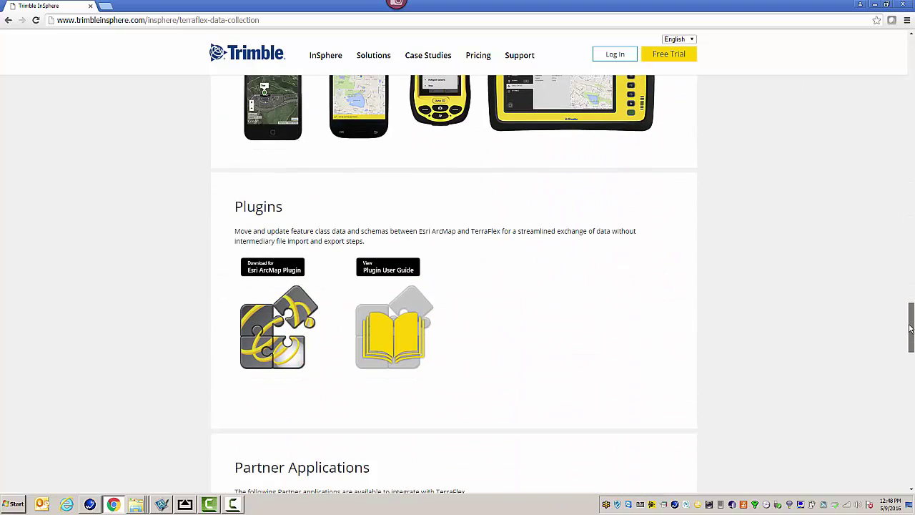
{"action": "left_click", "coordinate": [286, 274]}
Extract the plugin zip and install the TerraFlex Desktop add-in into ArcGIS.
{"action": "left_click", "coordinate": [22, 483]}
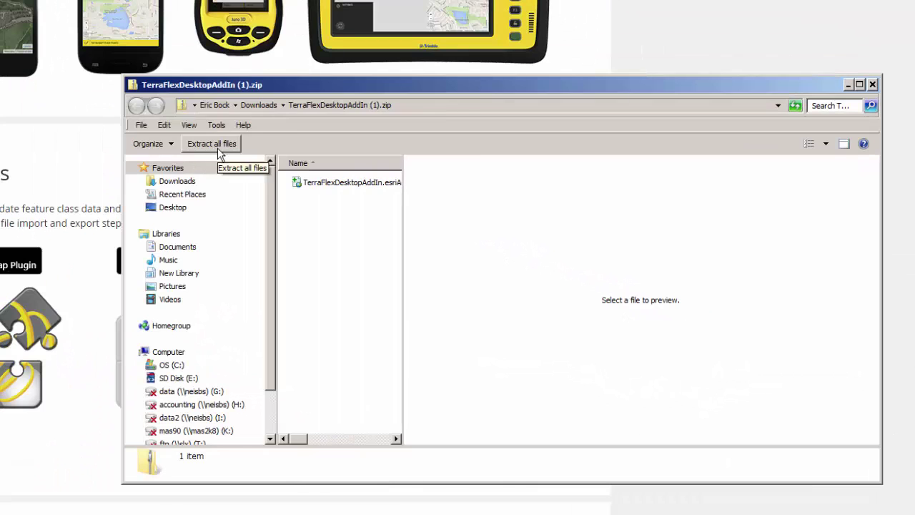
{"action": "left_click", "coordinate": [370, 175]}
{"action": "left_click", "coordinate": [394, 368]}
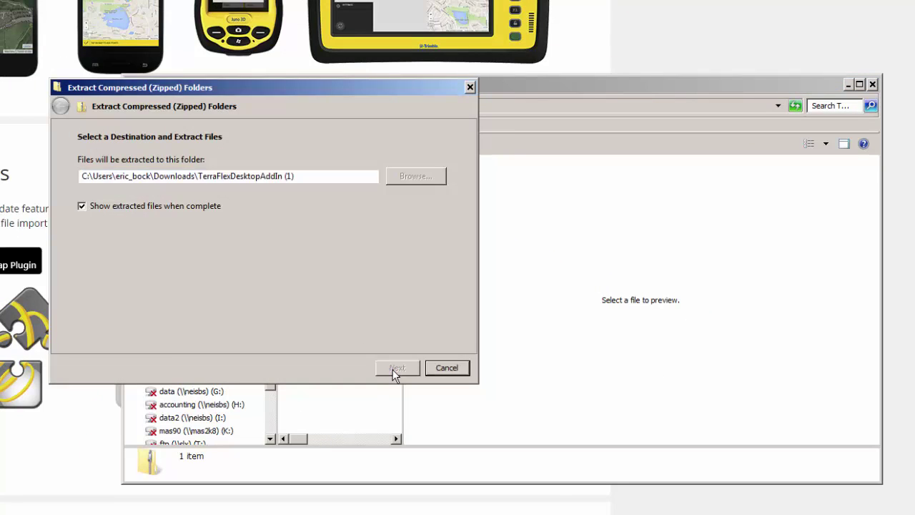
{"action": "left_click", "coordinate": [398, 203]}
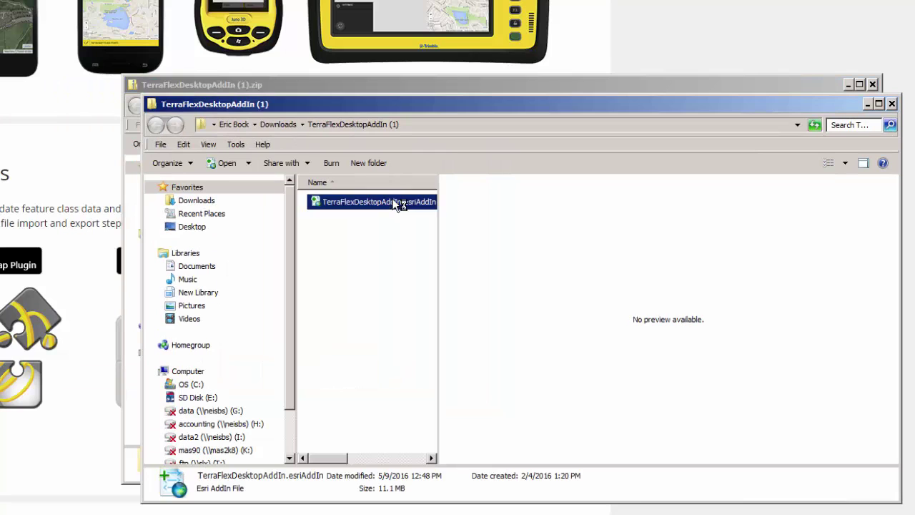
{"action": "double_click", "coordinate": [398, 203]}
{"action": "left_click", "coordinate": [622, 432]}
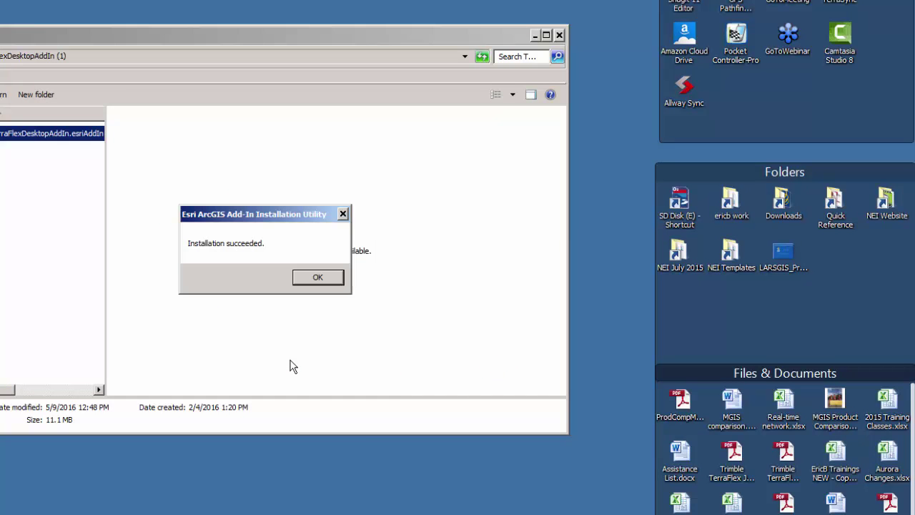
{"action": "left_click", "coordinate": [329, 278]}
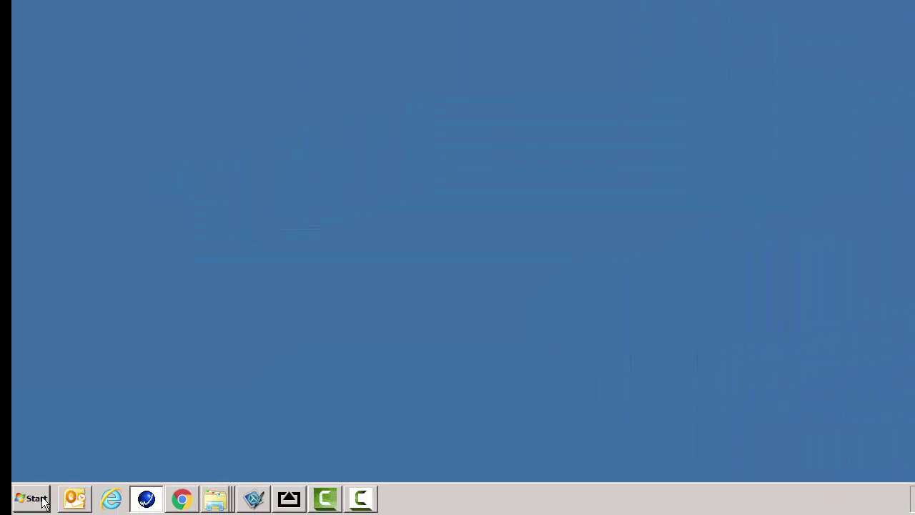
Launch ArcMap 10.3.1 from the Start menu's ArcGIS group.
{"action": "left_click", "coordinate": [43, 503]}
{"action": "left_click", "coordinate": [58, 444]}
{"action": "left_click", "coordinate": [88, 348]}
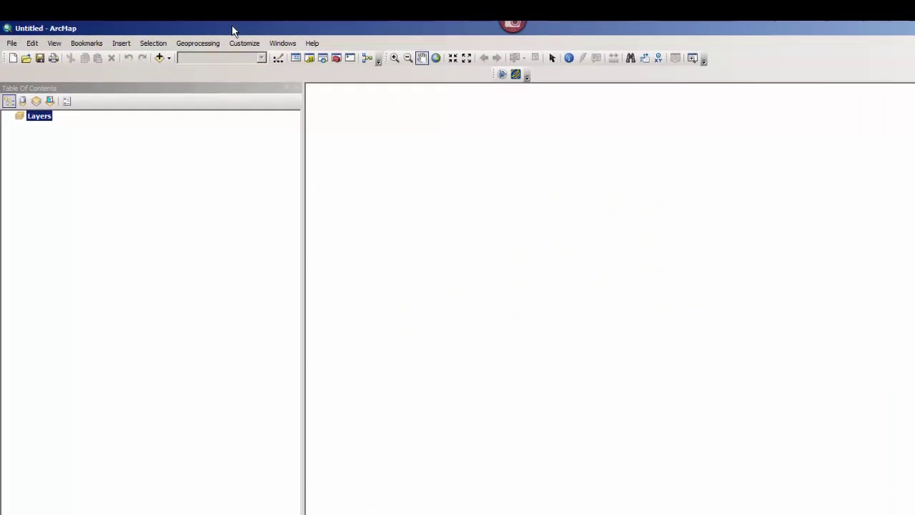
Check Trimble TerraFlex Desktop under Customize > Extensions and confirm the Trimble TerraFlex toolbar is on.
{"action": "left_click", "coordinate": [237, 43]}
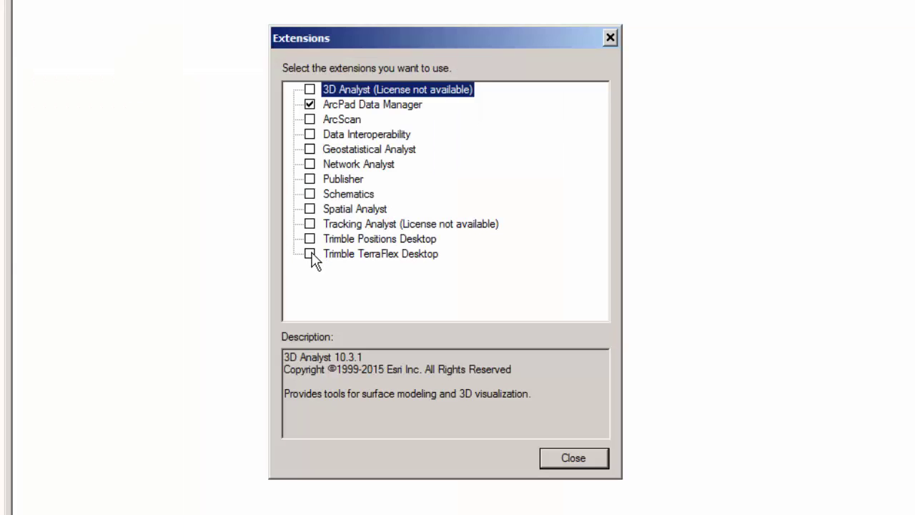
{"action": "left_click", "coordinate": [311, 255]}
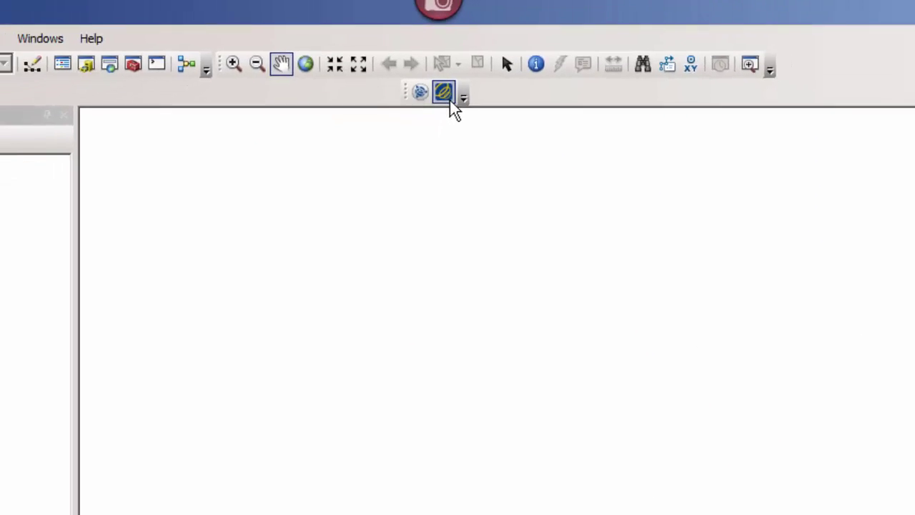
{"action": "right_click", "coordinate": [509, 104]}
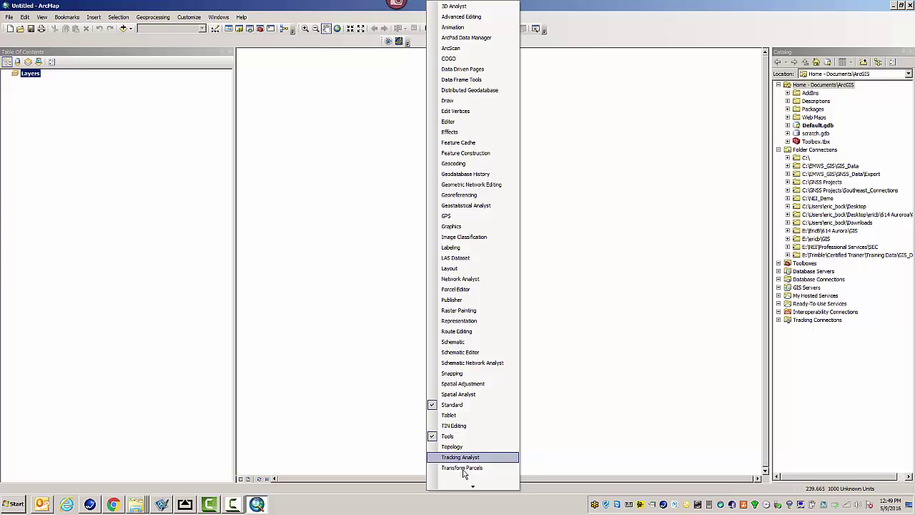
{"action": "mouse_move", "coordinate": [473, 484]}
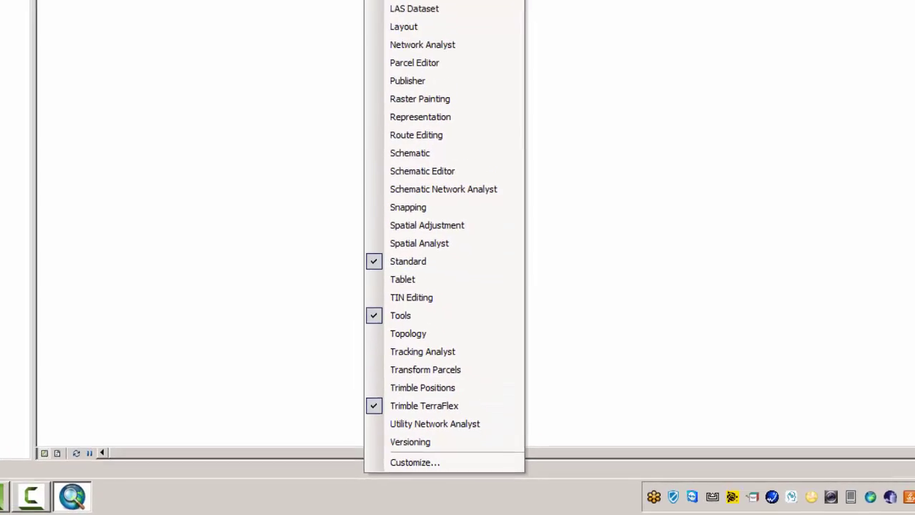
{"action": "left_click", "coordinate": [699, 27]}
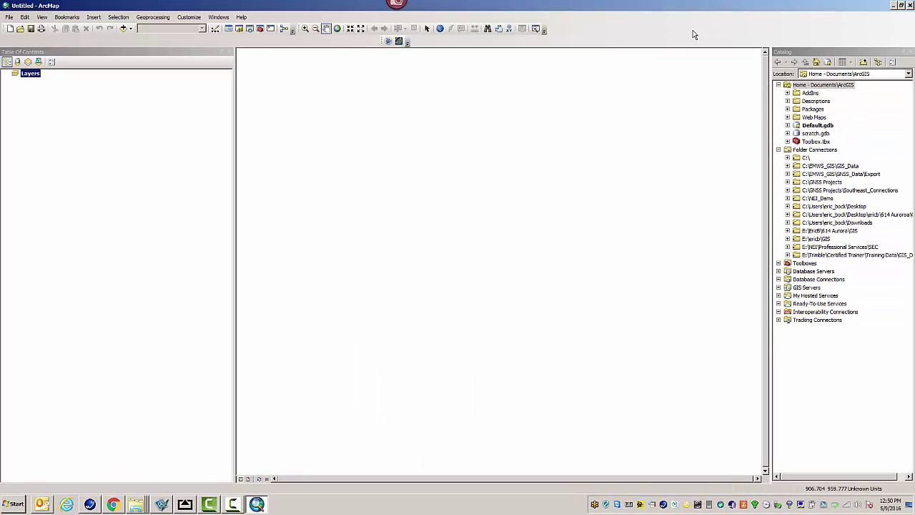
Open C:\NEI_Demo\Esri_Data\NEI_TerraFlex_Demo.mxd.
{"action": "left_click", "coordinate": [9, 17]}
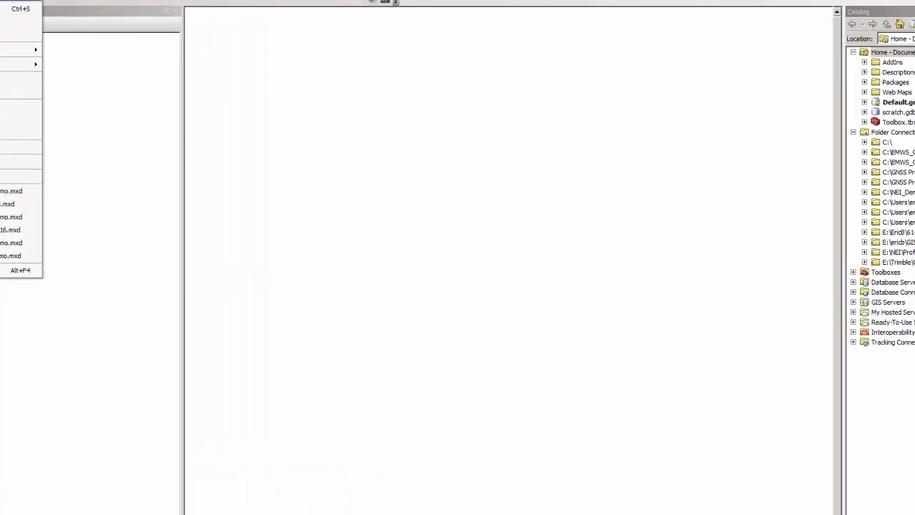
{"action": "left_click", "coordinate": [15, 1]}
{"action": "left_click", "coordinate": [551, 137]}
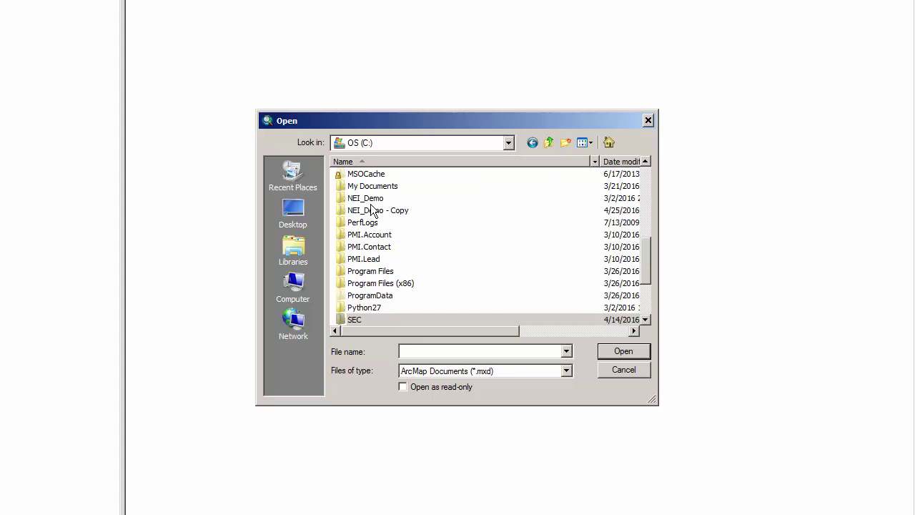
{"action": "double_click", "coordinate": [368, 199]}
{"action": "left_click", "coordinate": [375, 178]}
{"action": "double_click", "coordinate": [374, 180]}
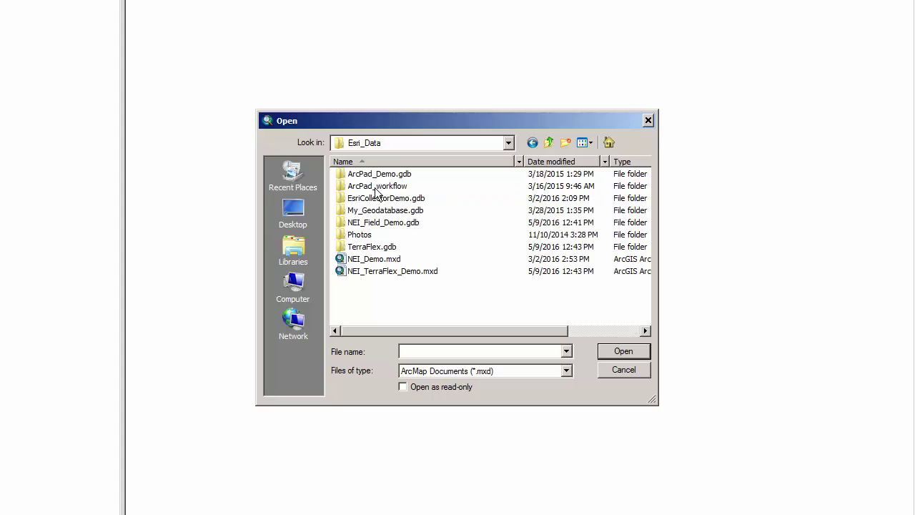
{"action": "left_click", "coordinate": [379, 270]}
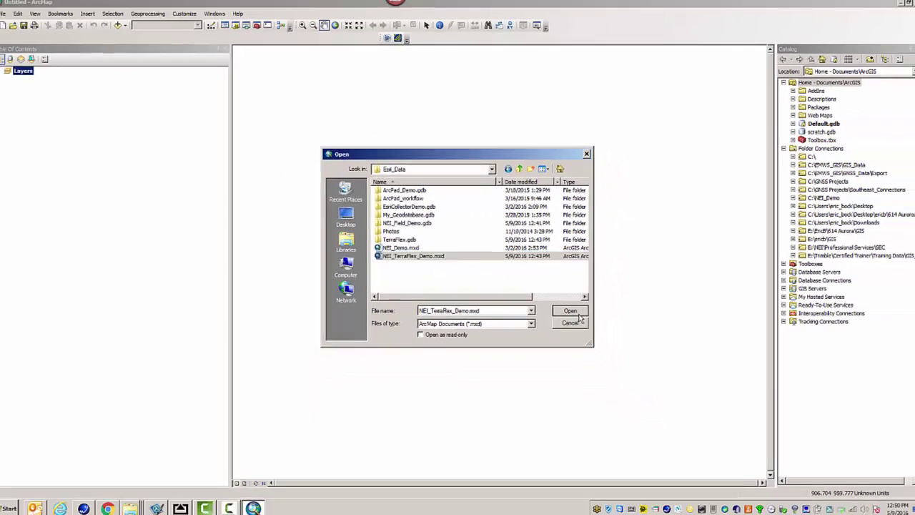
{"action": "left_click", "coordinate": [600, 334]}
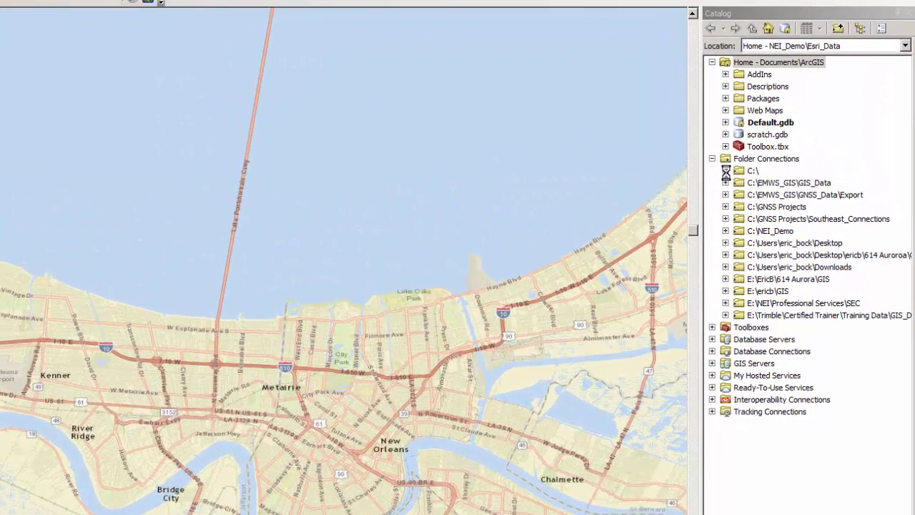
Expand TerraFlex.gdb in the Catalog and select the Hydrant feature class.
{"action": "left_click", "coordinate": [766, 148]}
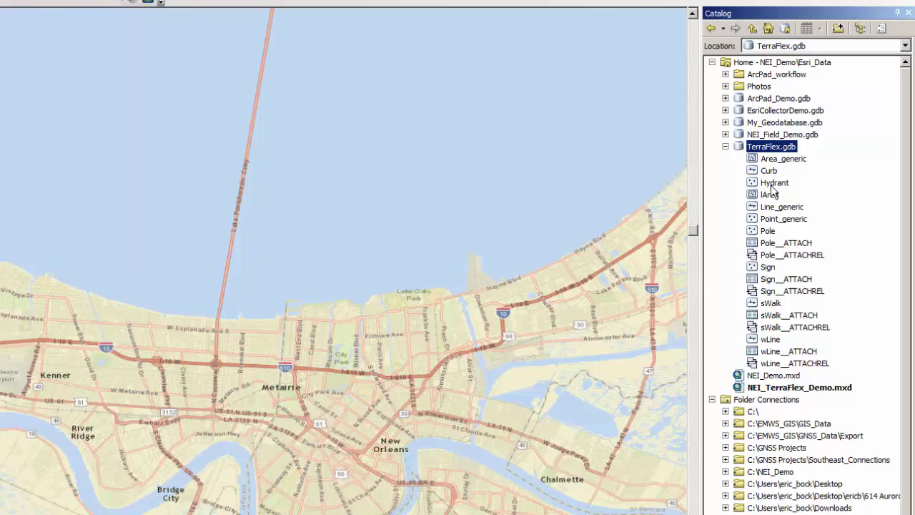
{"action": "left_click", "coordinate": [772, 184]}
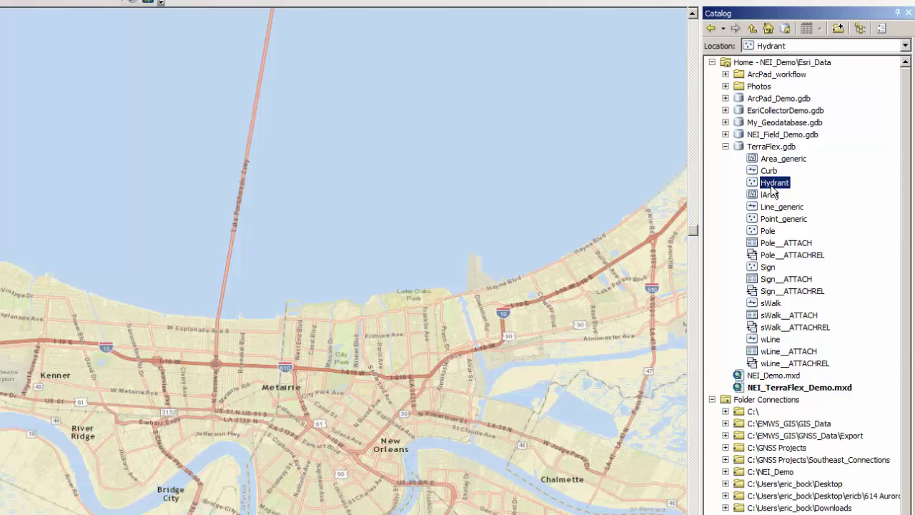
Run Manage > Create Attachments on Hydrant, then reopen its context menu.
{"action": "right_click", "coordinate": [773, 192]}
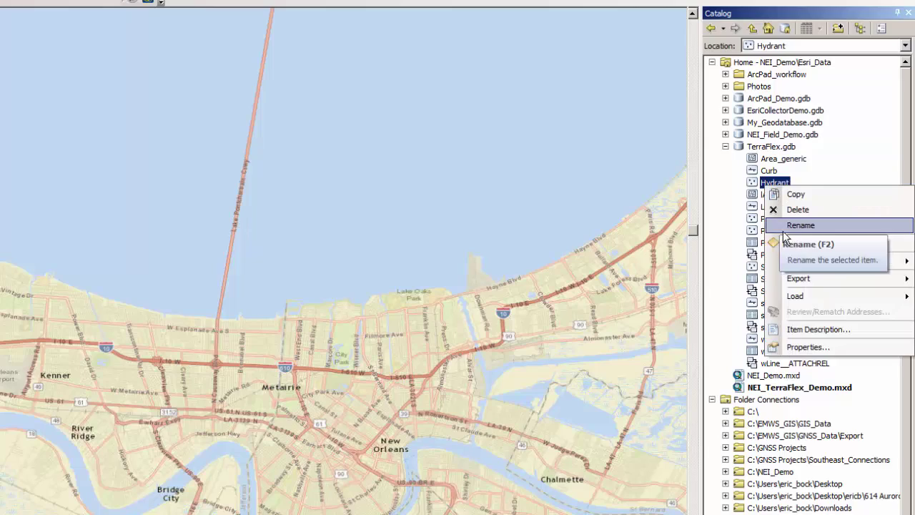
{"action": "mouse_move", "coordinate": [791, 261]}
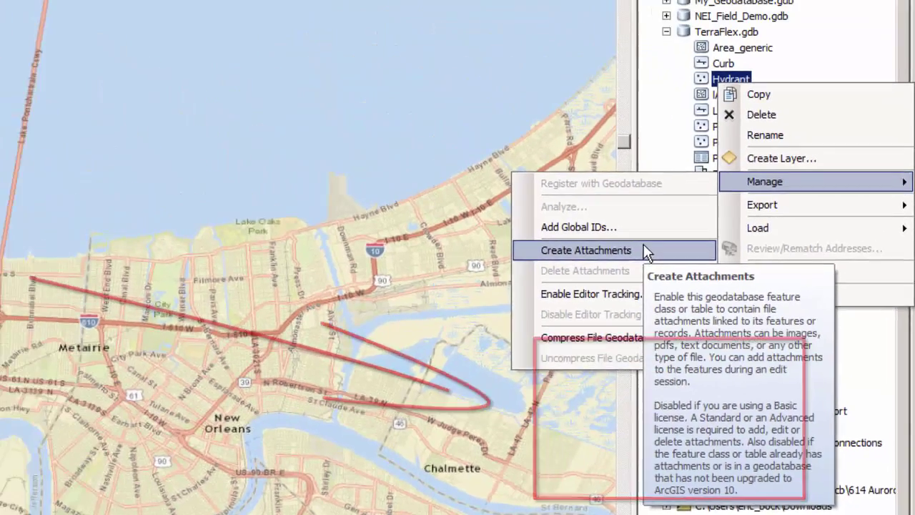
{"action": "left_click", "coordinate": [537, 144]}
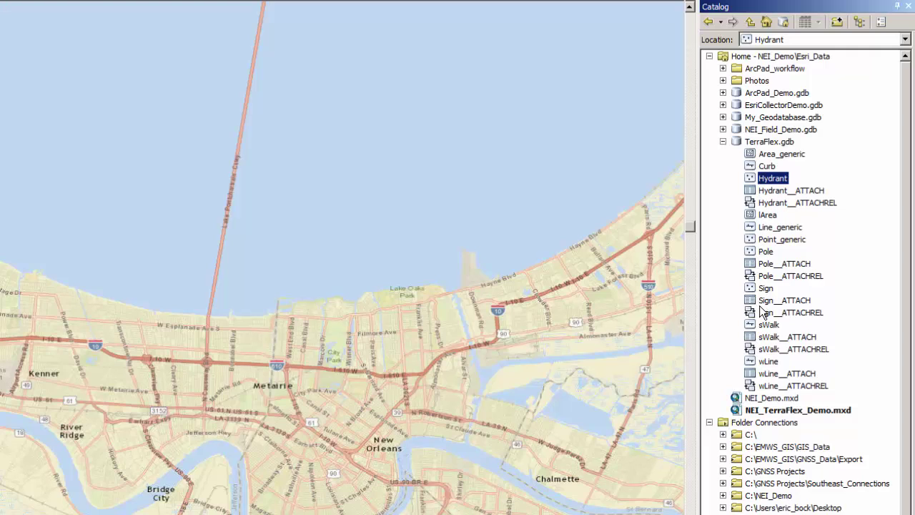
{"action": "right_click", "coordinate": [767, 183]}
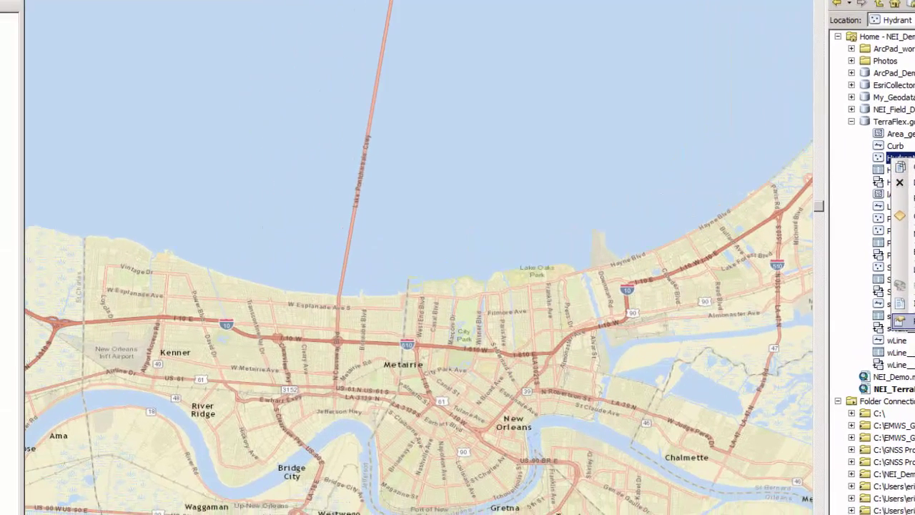
Review the Manf, Color, nValves and sCover field aliases and domains, then cancel the properties.
{"action": "left_click", "coordinate": [907, 322]}
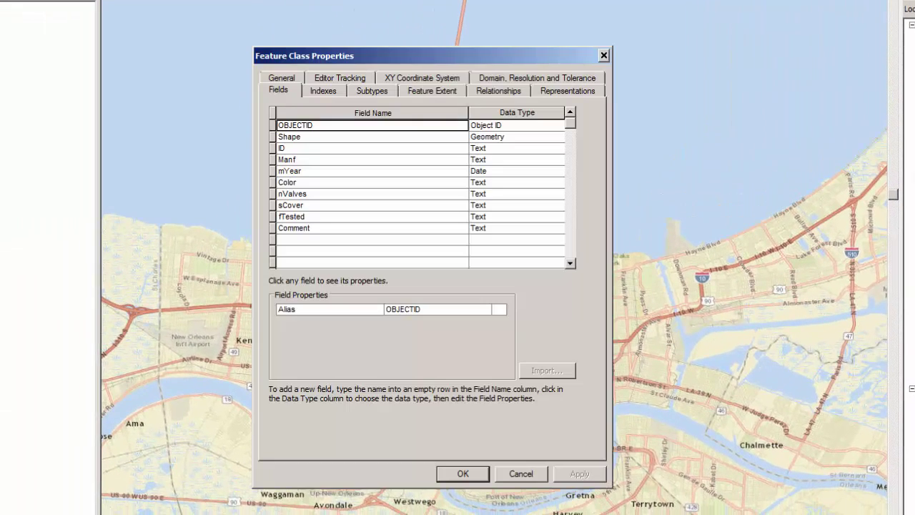
{"action": "left_click", "coordinate": [295, 161]}
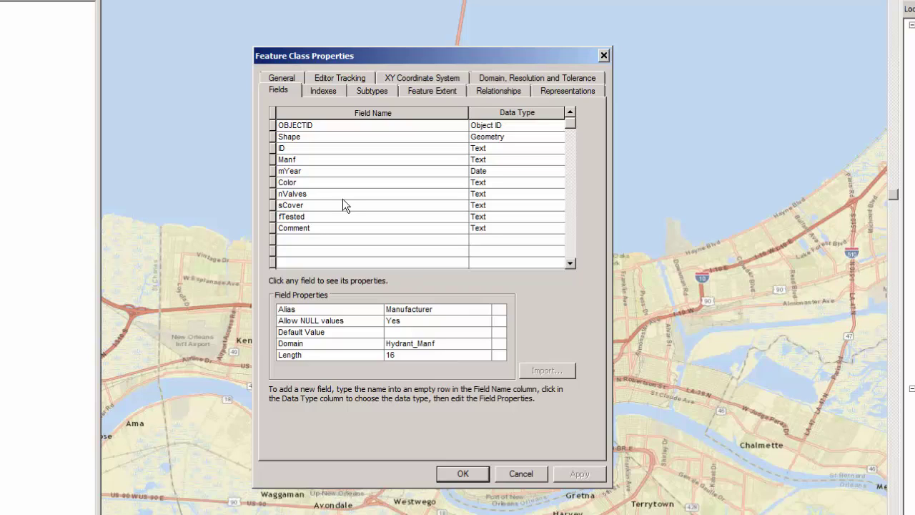
{"action": "left_click", "coordinate": [316, 183]}
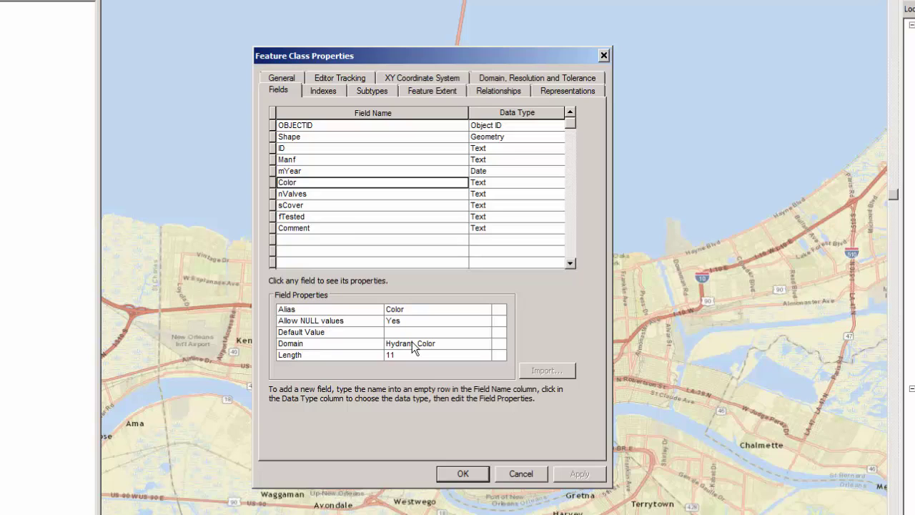
{"action": "left_click", "coordinate": [321, 191]}
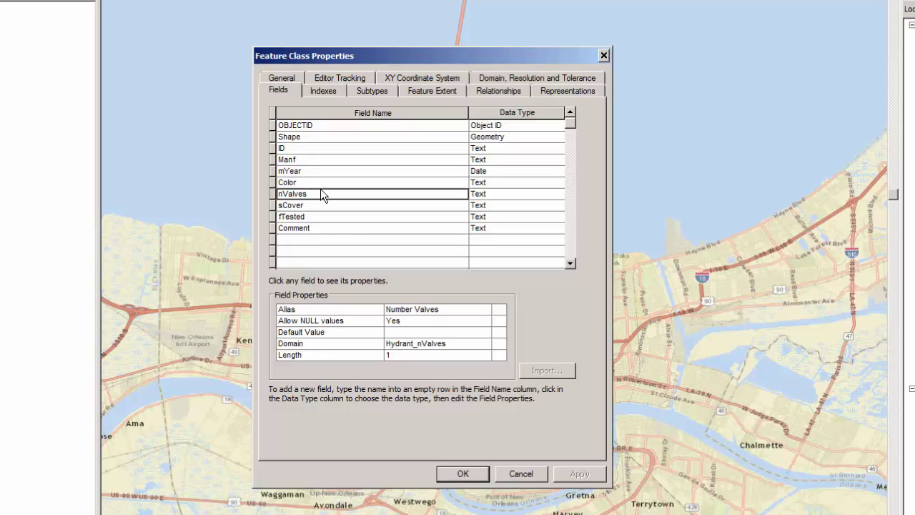
{"action": "left_click", "coordinate": [316, 204]}
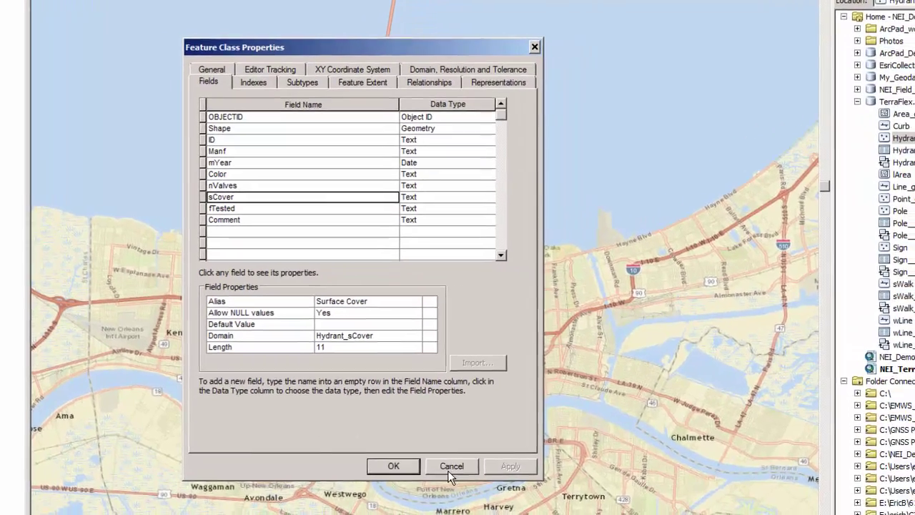
{"action": "left_click", "coordinate": [449, 466]}
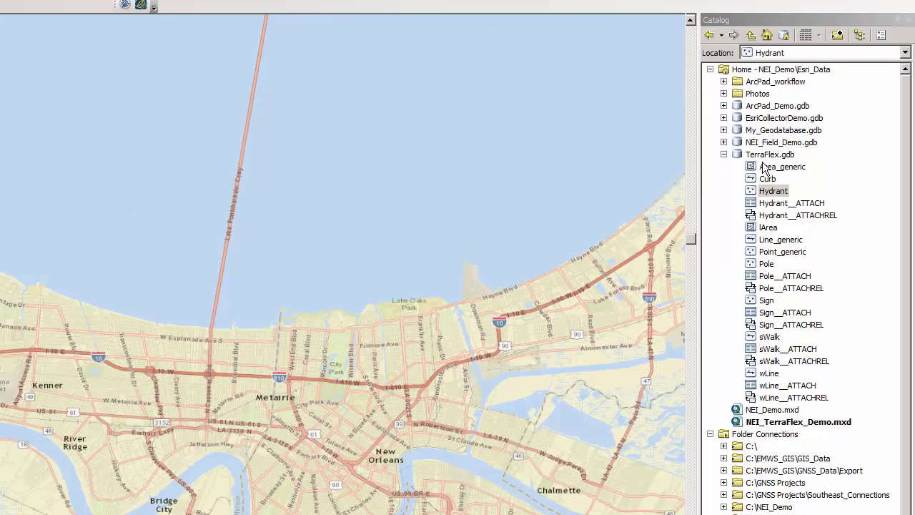
{"action": "left_click", "coordinate": [765, 155]}
{"action": "right_click", "coordinate": [763, 157]}
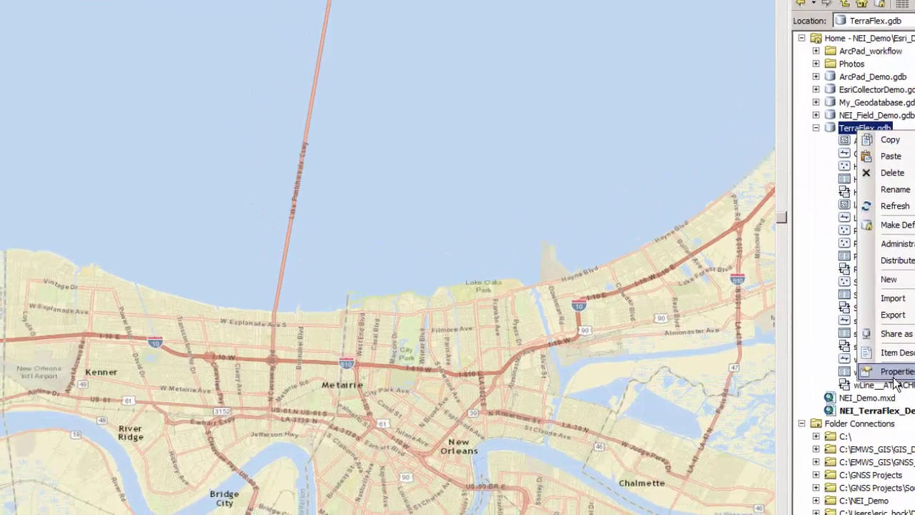
{"action": "left_click", "coordinate": [806, 385]}
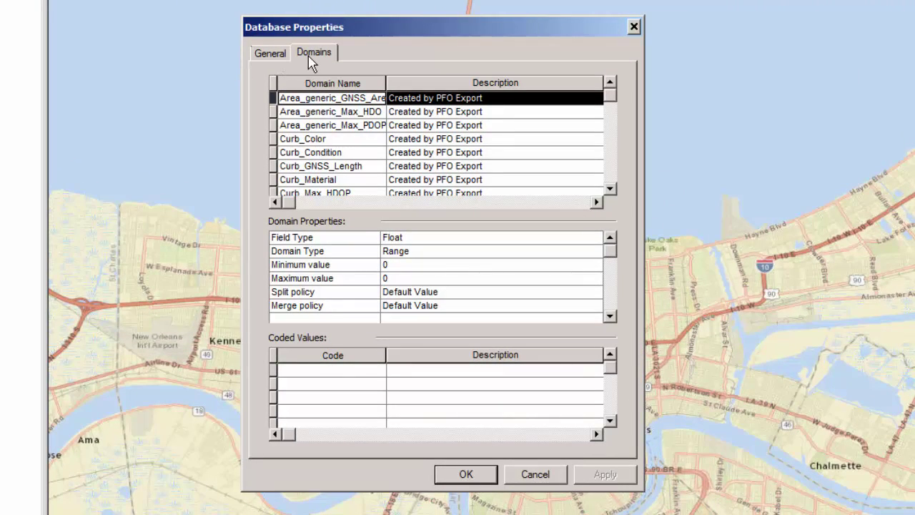
{"action": "left_click", "coordinate": [613, 153]}
{"action": "left_click", "coordinate": [613, 154]}
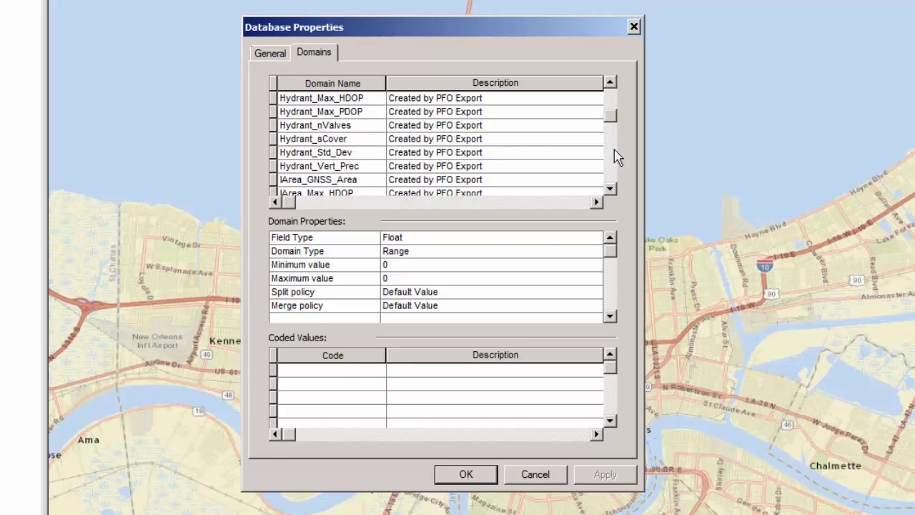
{"action": "left_click", "coordinate": [343, 140]}
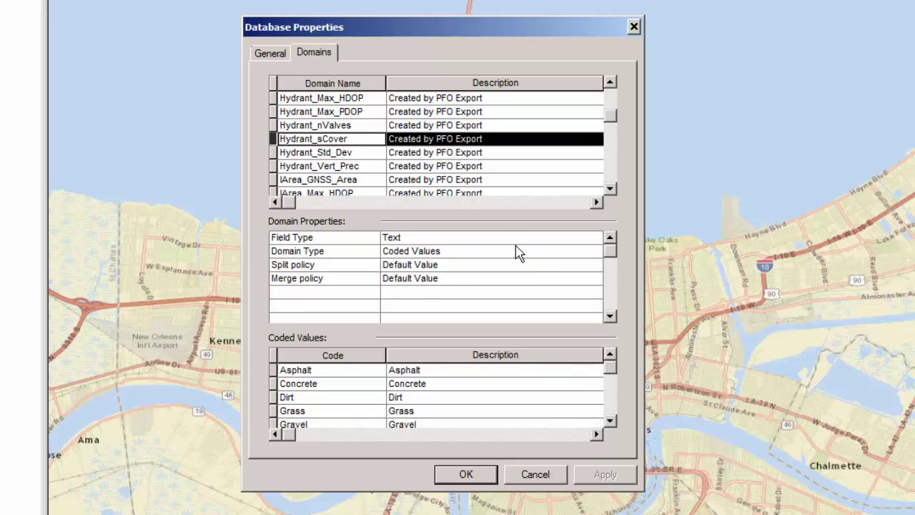
{"action": "left_click", "coordinate": [610, 82]}
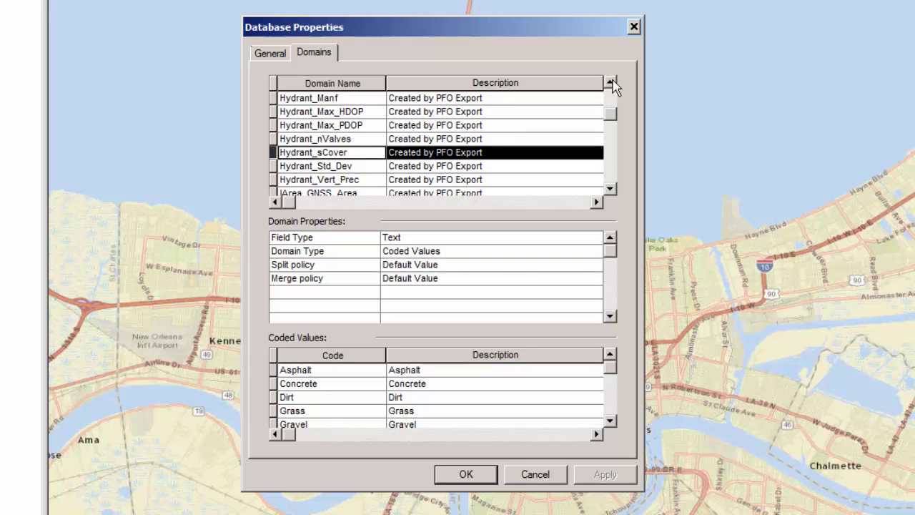
{"action": "left_click", "coordinate": [610, 82]}
{"action": "left_click", "coordinate": [610, 82]}
{"action": "left_click", "coordinate": [306, 128]}
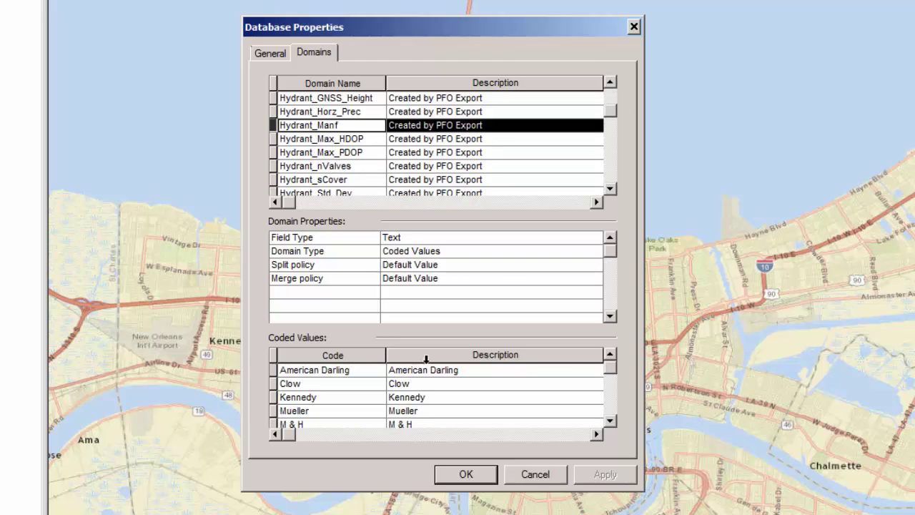
{"action": "left_click", "coordinate": [610, 421]}
{"action": "left_click", "coordinate": [610, 420]}
{"action": "left_click", "coordinate": [610, 421]}
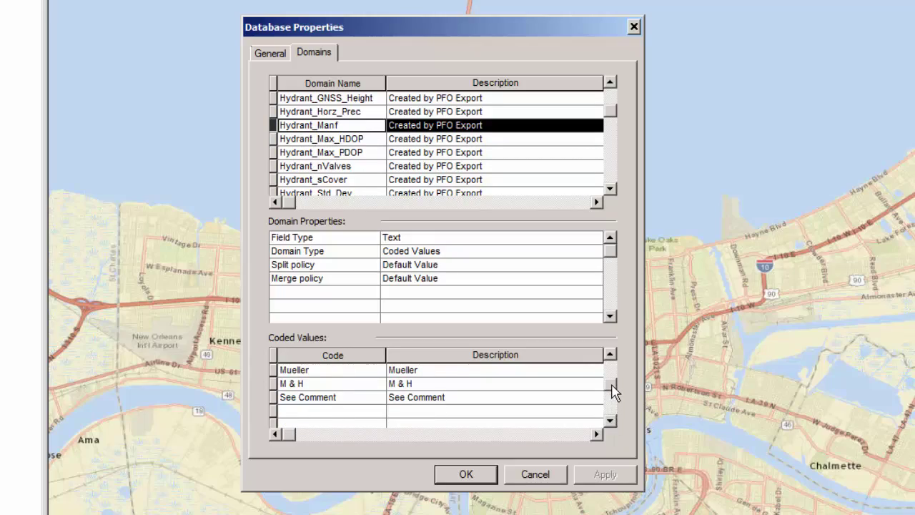
{"action": "left_click_drag", "start_coordinate": [610, 387], "coordinate": [610, 367]}
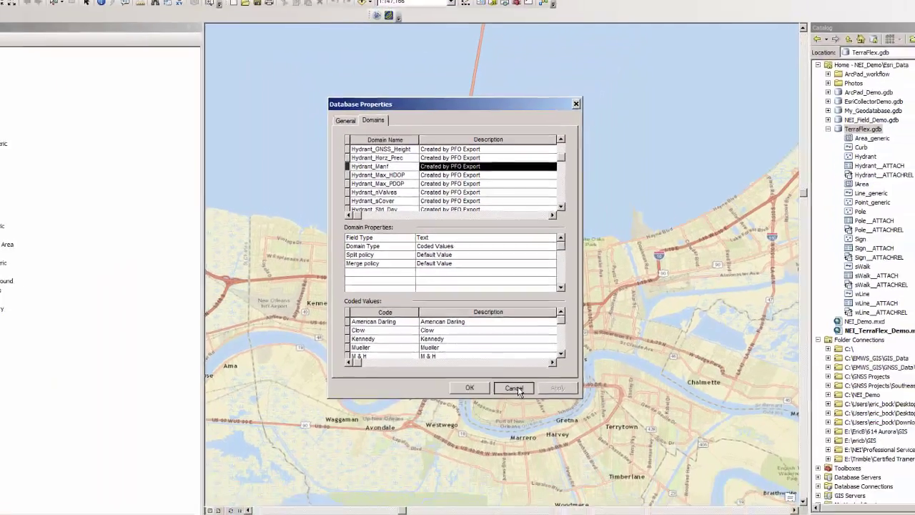
{"action": "left_click", "coordinate": [535, 474]}
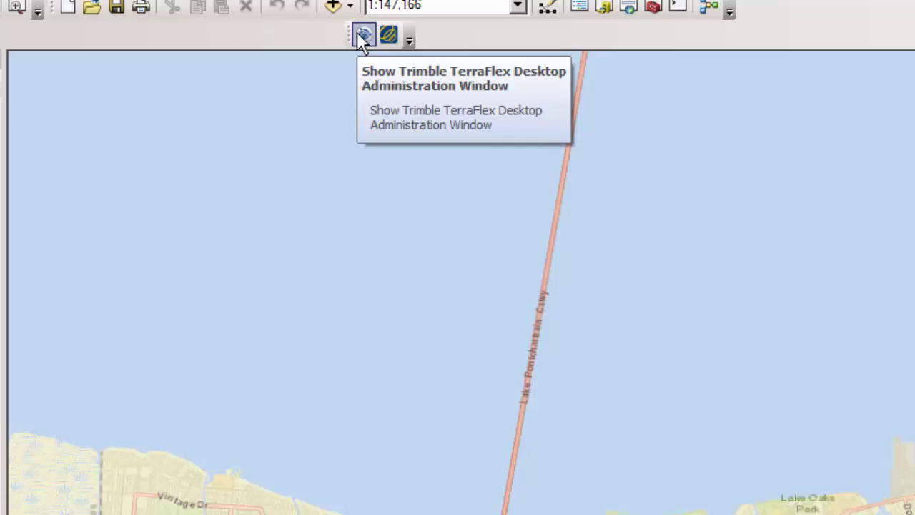
Open TerraFlex Desktop Administration and choose Create for a new project.
{"action": "left_click", "coordinate": [376, 108]}
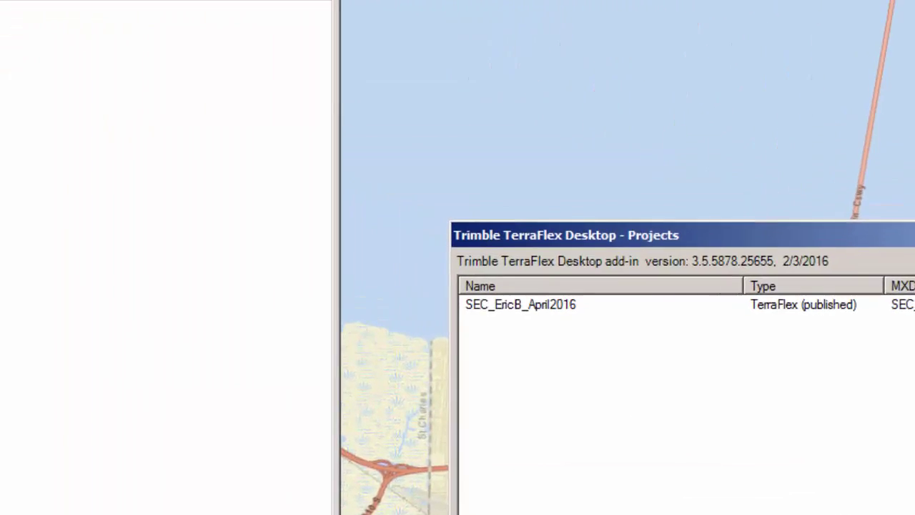
{"action": "left_click", "coordinate": [202, 363]}
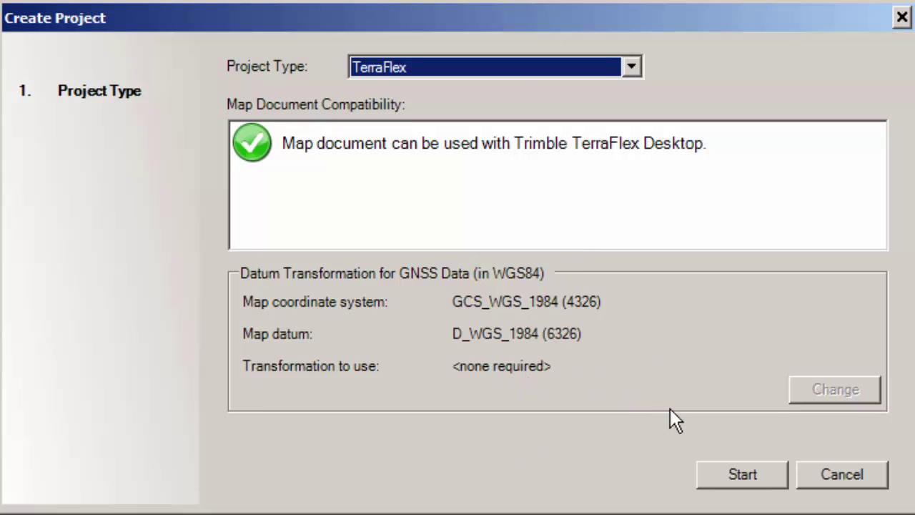
Start the wizard and exclude Curb, Area_generic, Landscape Area, Line_generic, Point_generic, Pole, Sign and Sidewalk.
{"action": "left_click", "coordinate": [744, 475]}
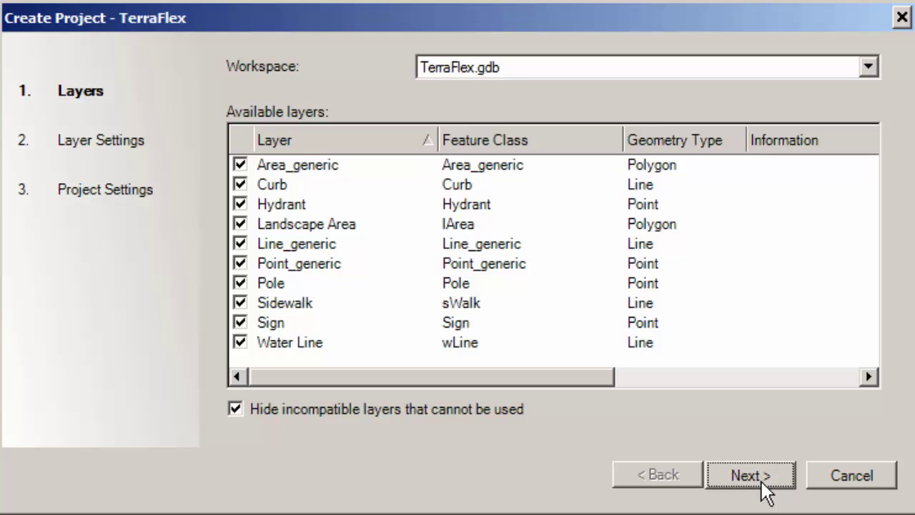
{"action": "left_click", "coordinate": [240, 185]}
{"action": "left_click", "coordinate": [240, 164]}
{"action": "left_click", "coordinate": [240, 224]}
{"action": "left_click", "coordinate": [241, 244]}
{"action": "left_click", "coordinate": [240, 264]}
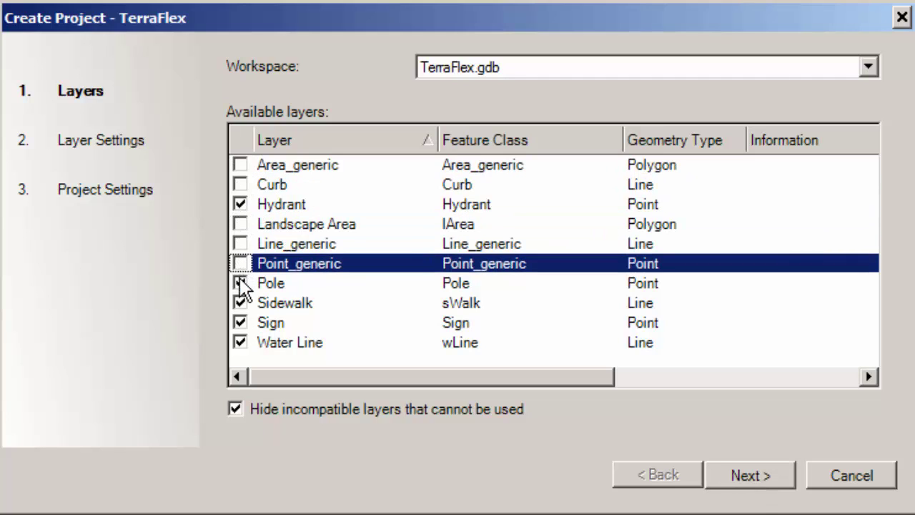
{"action": "left_click", "coordinate": [240, 283]}
{"action": "left_click", "coordinate": [240, 323]}
{"action": "left_click", "coordinate": [240, 302]}
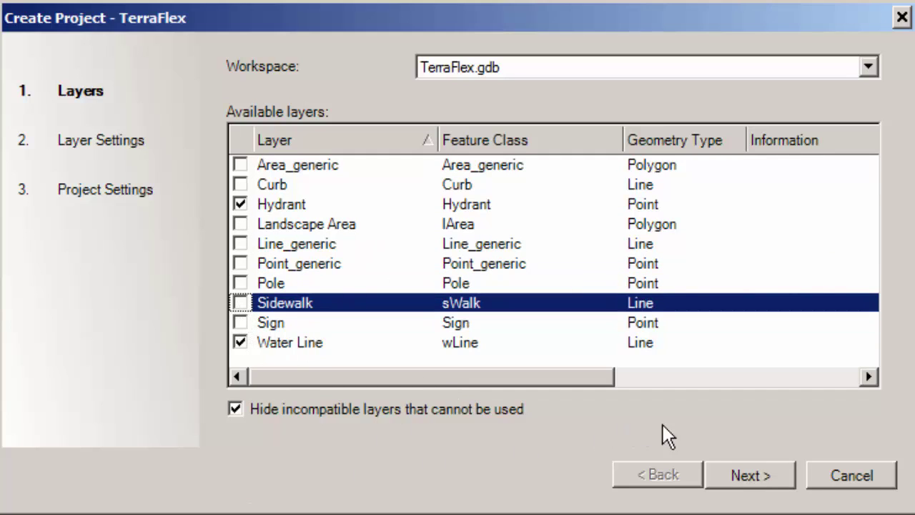
Store Hydrant's Collected By, Device Type, Device ID and Correction Status in new fields.
{"action": "left_click", "coordinate": [772, 477]}
{"action": "left_click", "coordinate": [269, 170]}
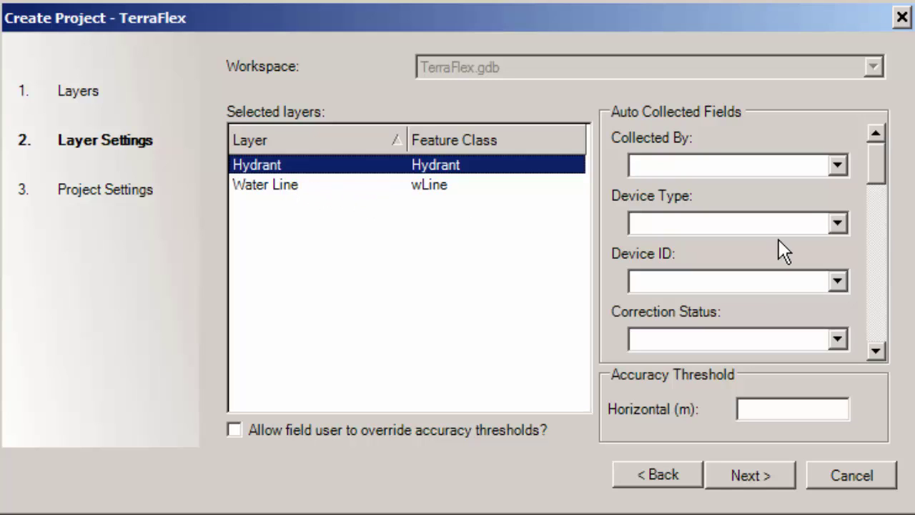
{"action": "left_click", "coordinate": [838, 169]}
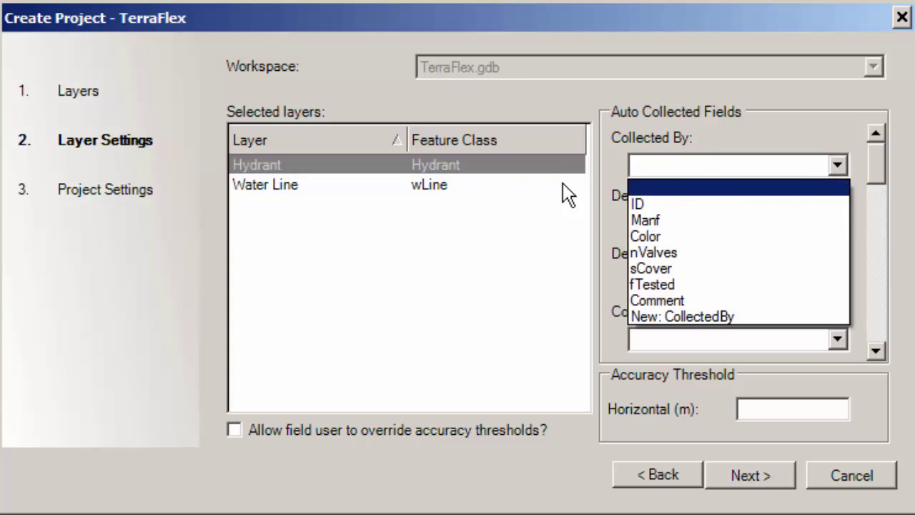
{"action": "left_click", "coordinate": [703, 317]}
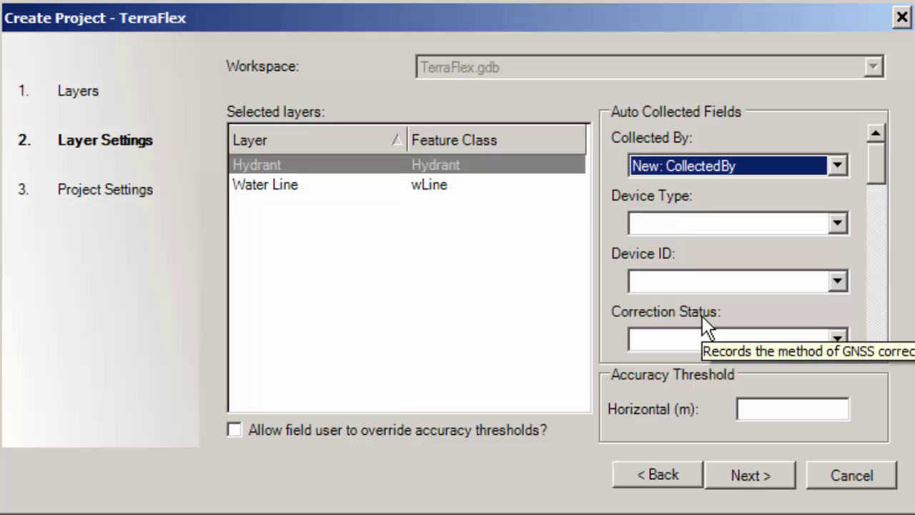
{"action": "left_click", "coordinate": [837, 223]}
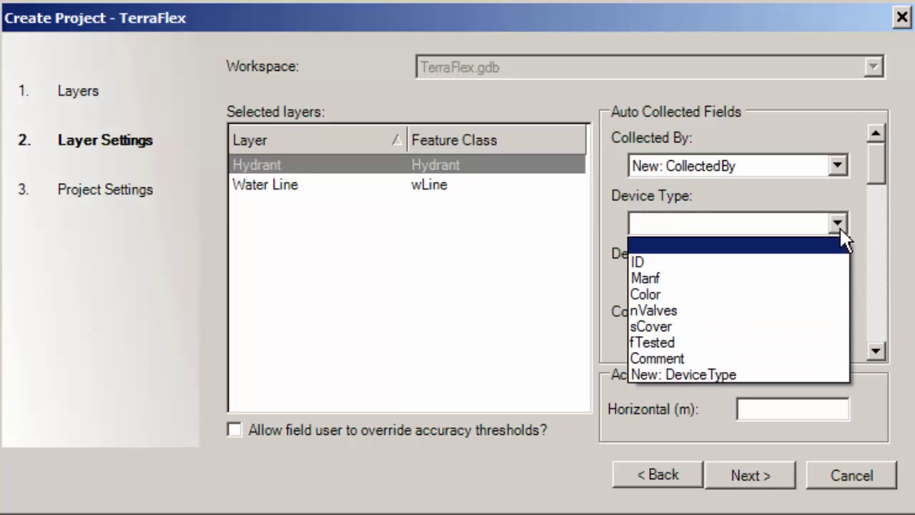
{"action": "left_click", "coordinate": [746, 369]}
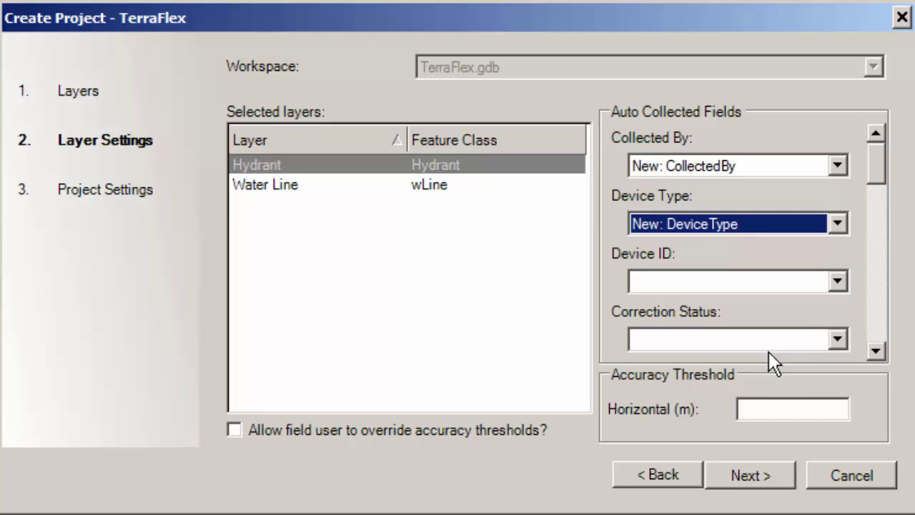
{"action": "left_click", "coordinate": [839, 282]}
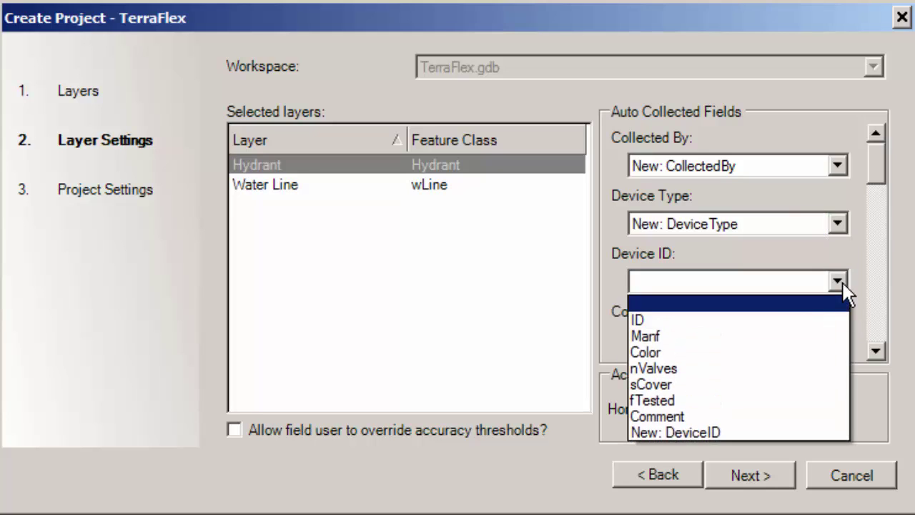
{"action": "left_click", "coordinate": [809, 433]}
{"action": "left_click", "coordinate": [840, 343]}
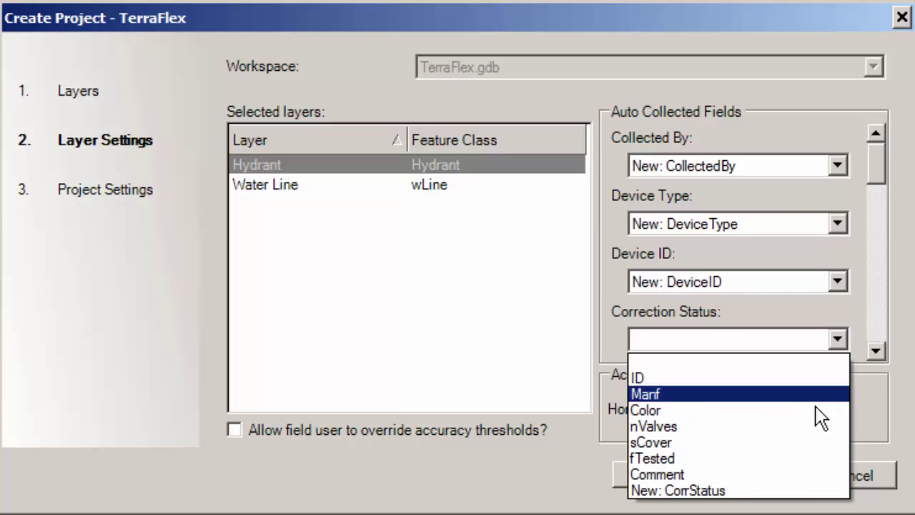
{"action": "left_click", "coordinate": [802, 489]}
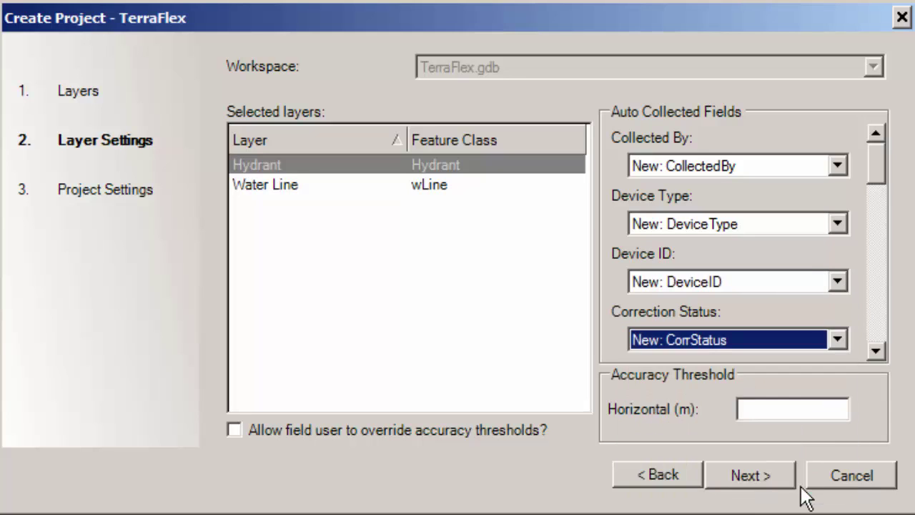
Map Hydrant's correction source to a new CorrSource field and local creation time to a new field.
{"action": "left_click", "coordinate": [875, 352]}
{"action": "left_click", "coordinate": [874, 352]}
{"action": "left_click", "coordinate": [875, 353]}
{"action": "left_click", "coordinate": [874, 352]}
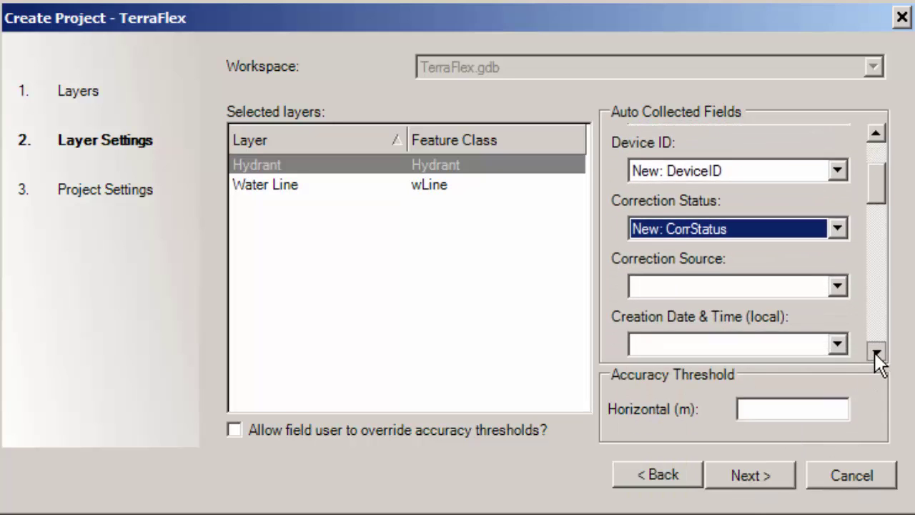
{"action": "left_click", "coordinate": [875, 352]}
{"action": "left_click", "coordinate": [839, 238]}
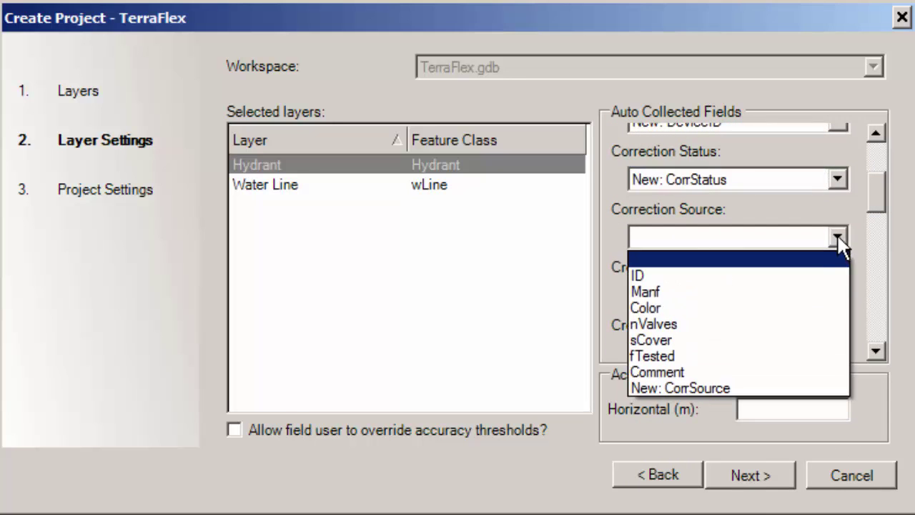
{"action": "left_click", "coordinate": [795, 387]}
{"action": "left_click", "coordinate": [834, 293]}
{"action": "left_click", "coordinate": [819, 347]}
Store Hydrant's accuracy in feet in EstAccuracyFT, plus PDOP and HDOP in new fields.
{"action": "left_click", "coordinate": [876, 350]}
{"action": "left_click", "coordinate": [876, 351]}
{"action": "left_click", "coordinate": [876, 350]}
{"action": "left_click", "coordinate": [876, 350]}
{"action": "left_click", "coordinate": [875, 351]}
{"action": "left_click", "coordinate": [875, 350]}
{"action": "left_click", "coordinate": [838, 301]}
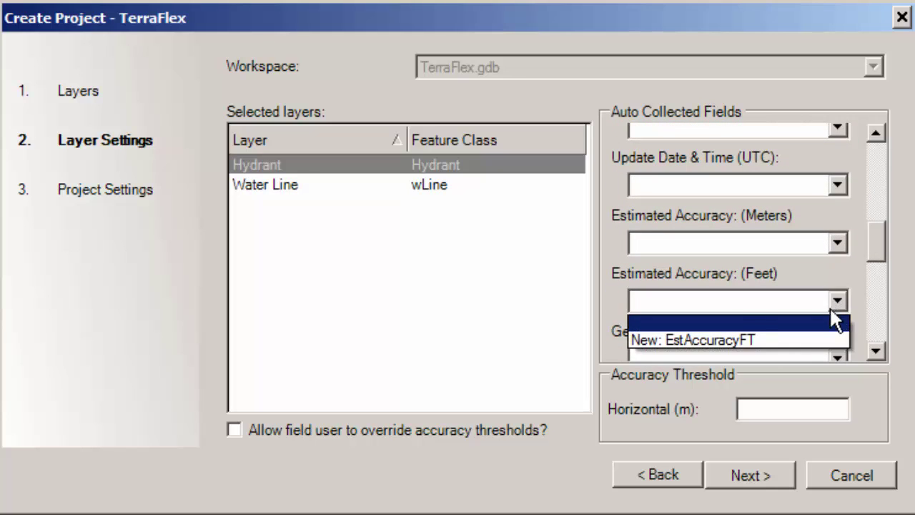
{"action": "left_click", "coordinate": [806, 338]}
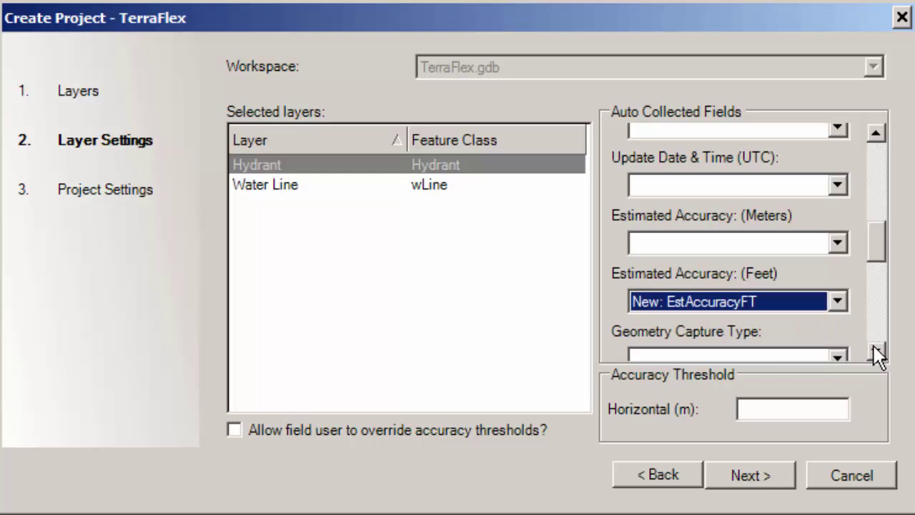
{"action": "left_click", "coordinate": [875, 350]}
{"action": "left_click", "coordinate": [876, 350]}
{"action": "left_click", "coordinate": [876, 350]}
{"action": "left_click", "coordinate": [874, 346]}
{"action": "left_click", "coordinate": [838, 288]}
{"action": "left_click", "coordinate": [816, 319]}
{"action": "left_click", "coordinate": [837, 346]}
{"action": "left_click", "coordinate": [813, 380]}
Give Water Line new EstAccuracyFT and PDOP fields and begin a horizontal accuracy threshold.
{"action": "left_click", "coordinate": [286, 192]}
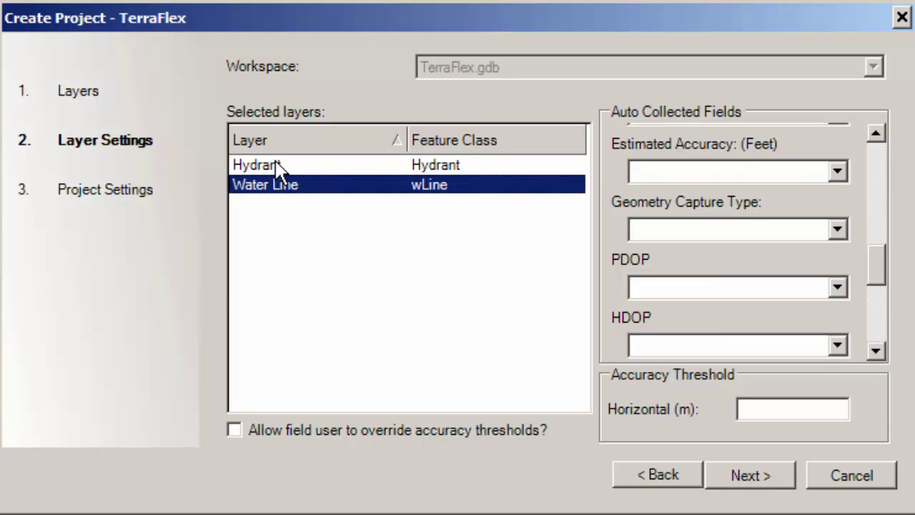
{"action": "left_click", "coordinate": [840, 172]}
{"action": "left_click", "coordinate": [810, 210]}
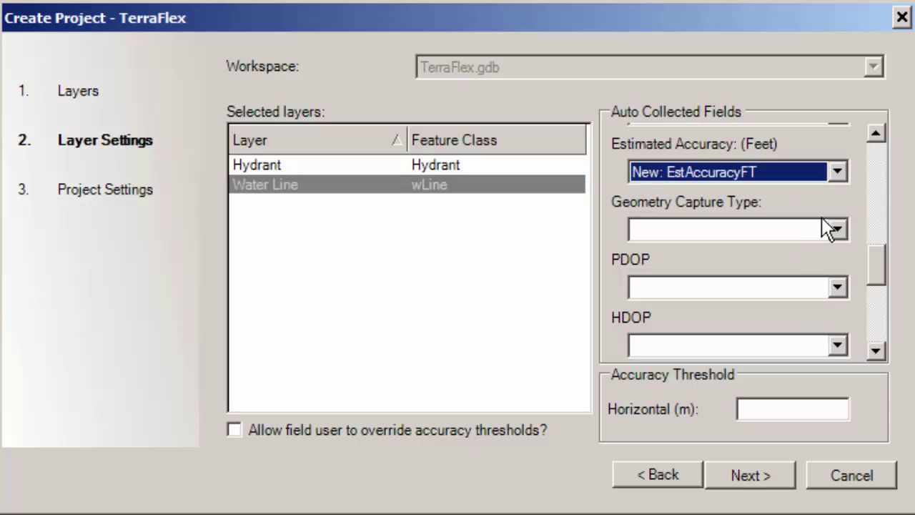
{"action": "left_click", "coordinate": [838, 289]}
{"action": "left_click", "coordinate": [811, 327]}
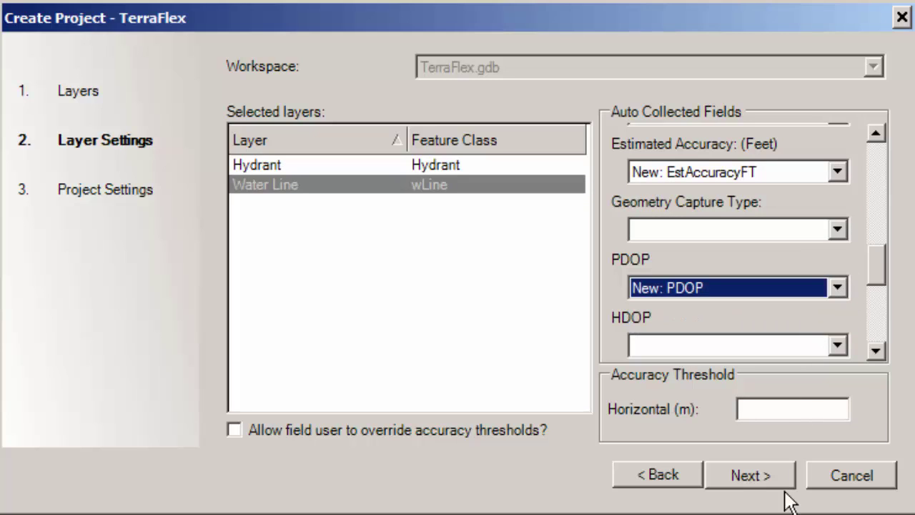
{"action": "left_click", "coordinate": [768, 404]}
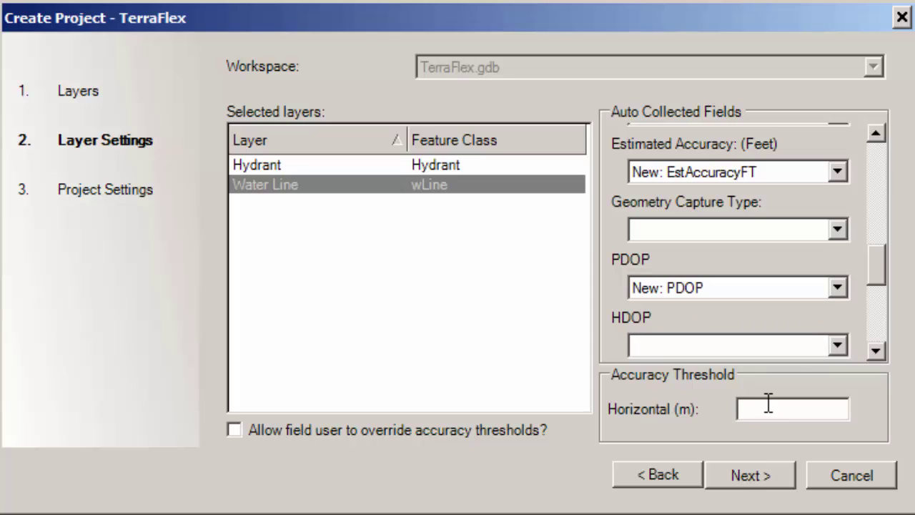
{"action": "type", "text": "1"}
{"action": "left_click", "coordinate": [246, 429]}
{"action": "key", "text": "Tab"}
{"action": "key", "text": "BackSpace"}
{"action": "left_click", "coordinate": [235, 430]}
Finish the project wizard to create the NEI_TerraFlex_Demo project.
{"action": "left_click", "coordinate": [753, 478]}
{"action": "left_click", "coordinate": [751, 480]}
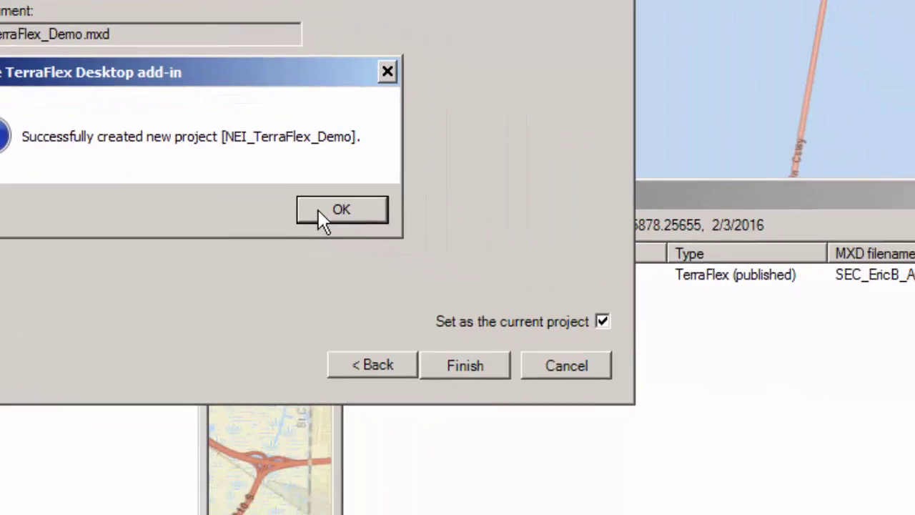
{"action": "left_click", "coordinate": [603, 319]}
Reopen NEI_TerraFlex_Demo for editing from the Projects list, accepting the connection delay warning.
{"action": "left_click", "coordinate": [74, 155]}
{"action": "left_click", "coordinate": [159, 452]}
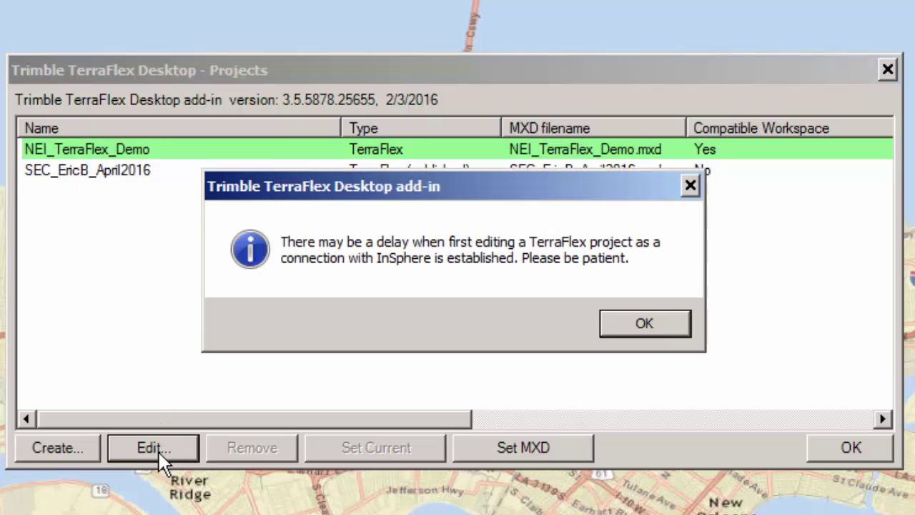
{"action": "left_click", "coordinate": [649, 324]}
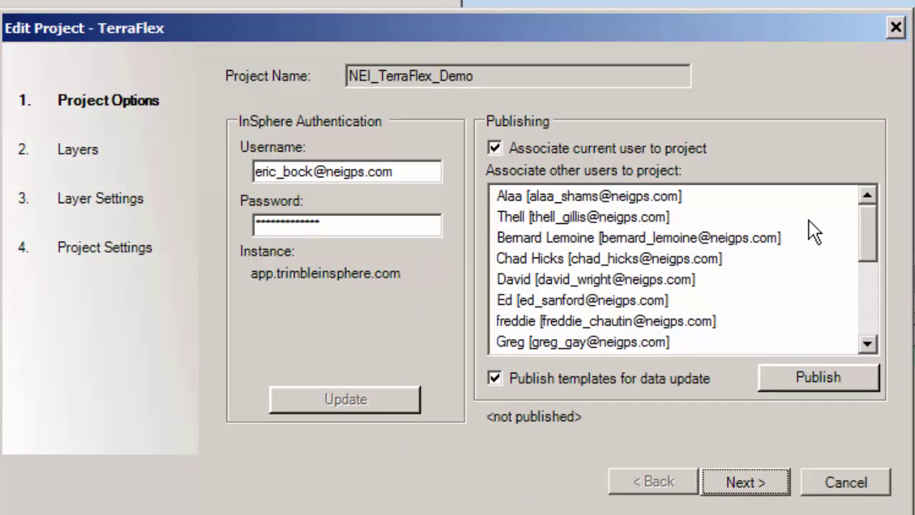
Associate two additional users with NEI_TerraFlex_Demo and publish it to InSphere.
{"action": "left_click_drag", "start_coordinate": [867, 239], "coordinate": [878, 202]}
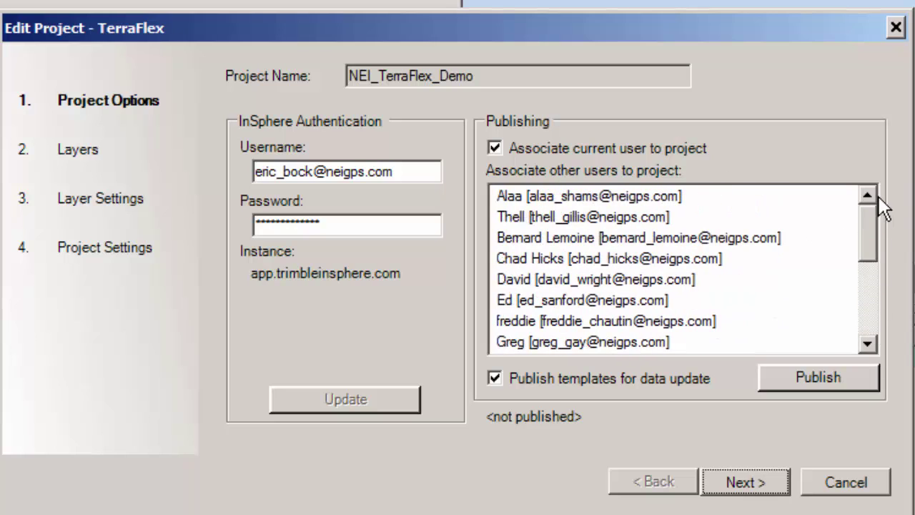
{"action": "left_click", "coordinate": [602, 218]}
{"action": "left_click", "coordinate": [597, 259], "text": "ctrl"}
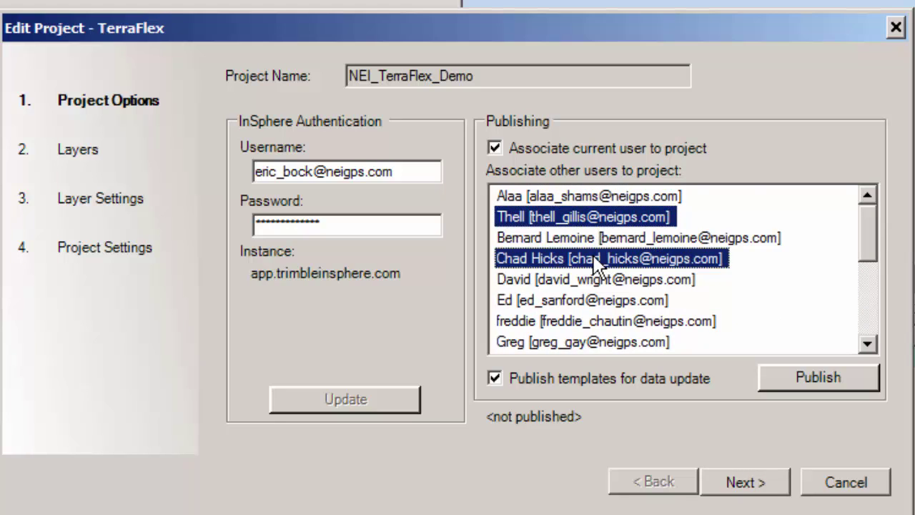
{"action": "left_click", "coordinate": [805, 379]}
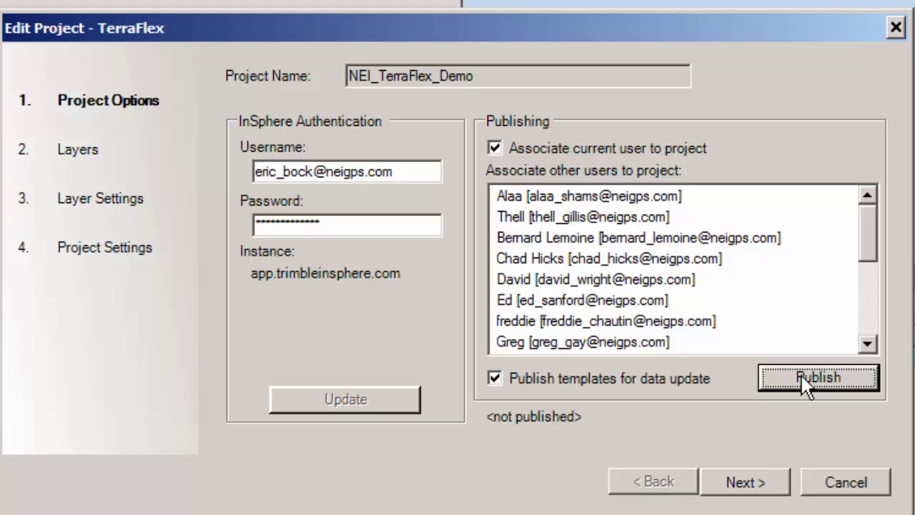
{"action": "left_click", "coordinate": [606, 318]}
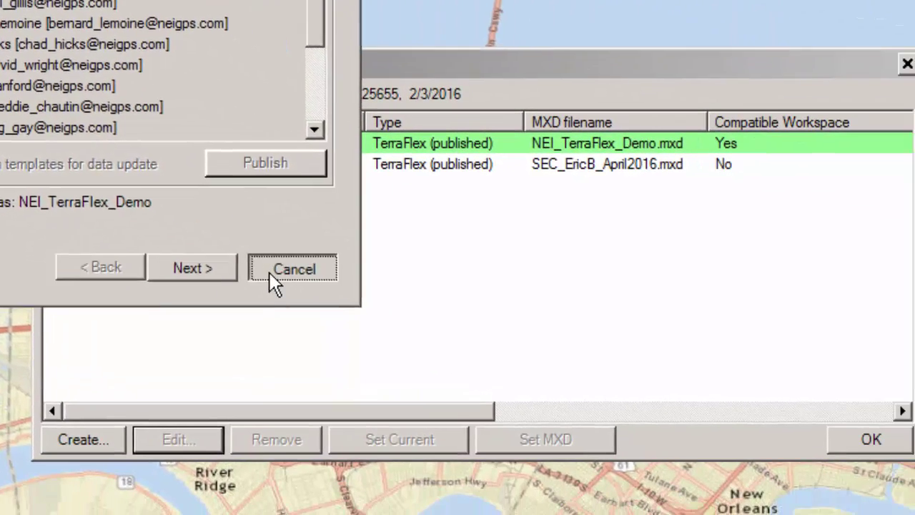
Close the Edit Project and TerraFlex Projects windows and minimize ArcMap.
{"action": "left_click", "coordinate": [578, 380]}
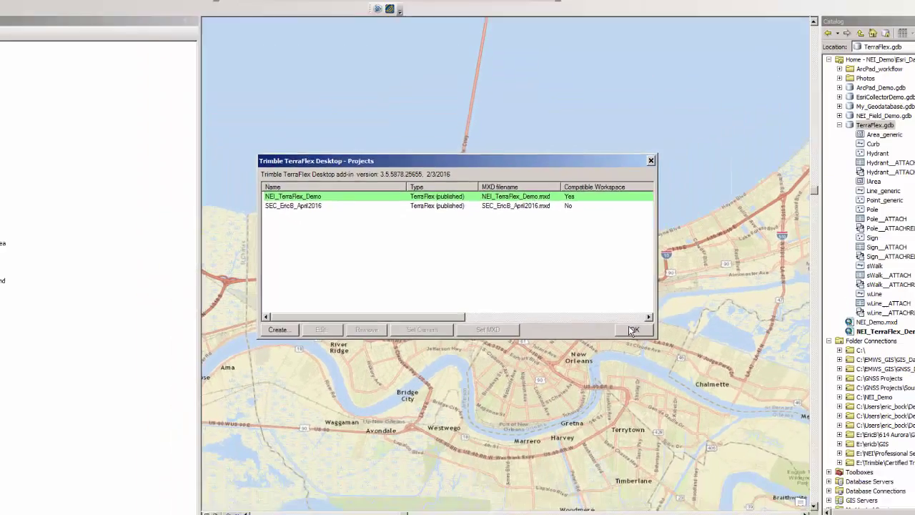
{"action": "left_click", "coordinate": [851, 432]}
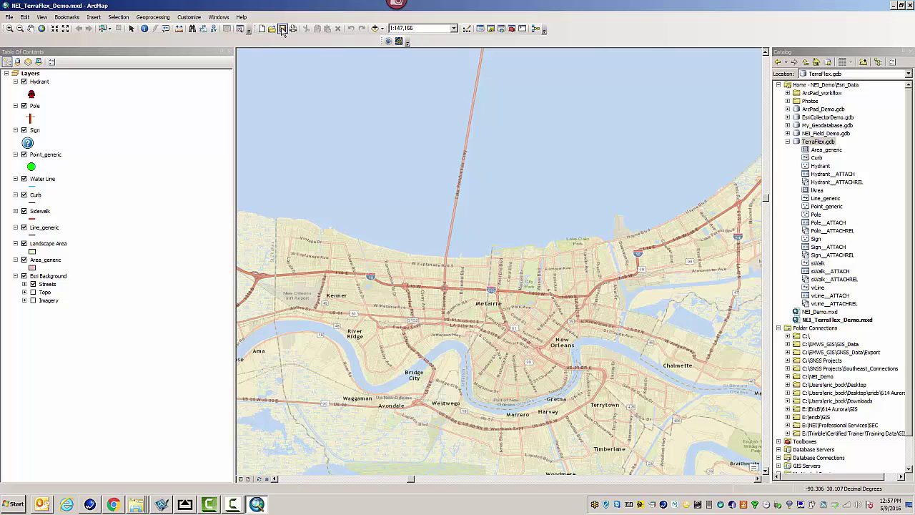
{"action": "left_click", "coordinate": [894, 5]}
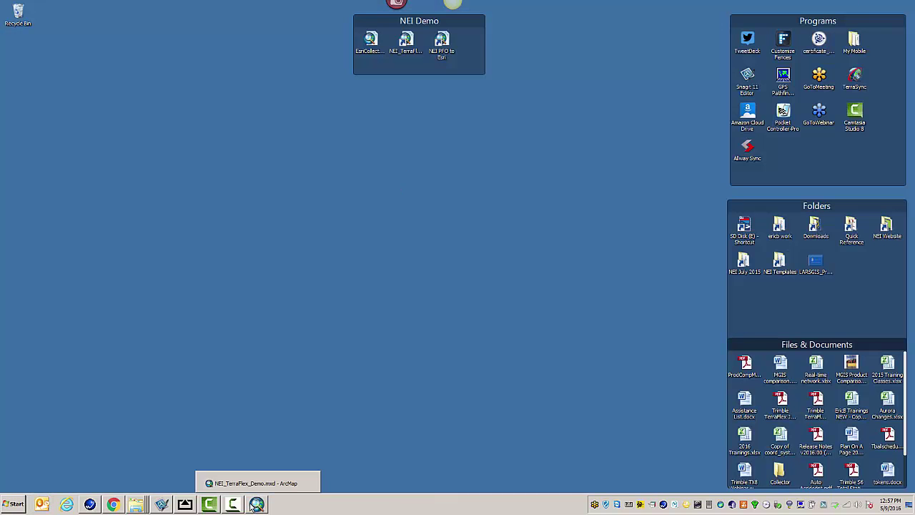
Restore the InSphere browser and open Terraflex_Demo's Projects grid, scrolled to the NEI_TerraFlex_Demo card.
{"action": "left_click", "coordinate": [112, 505]}
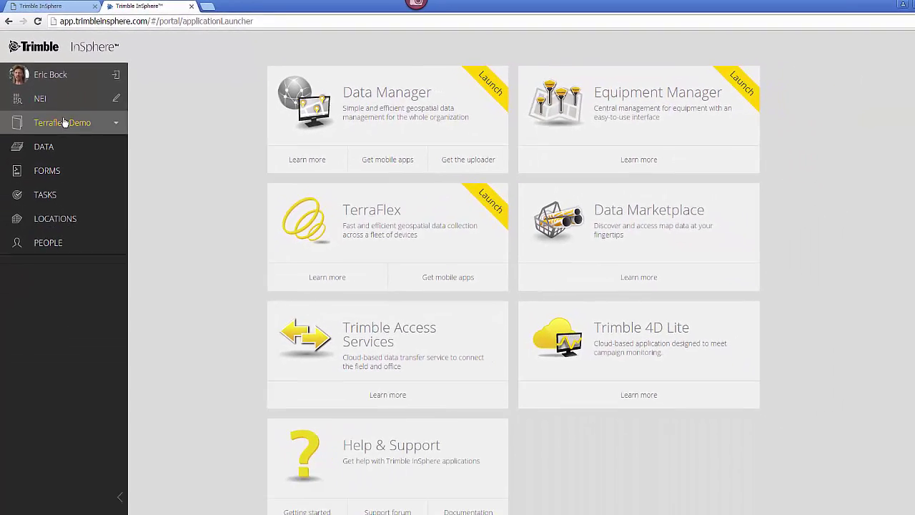
{"action": "left_click", "coordinate": [80, 154]}
{"action": "left_click_drag", "start_coordinate": [912, 83], "coordinate": [904, 419]}
Link the SBAS real-time correction configuration to NEI_TerraFlex_Demo.
{"action": "left_click", "coordinate": [665, 348]}
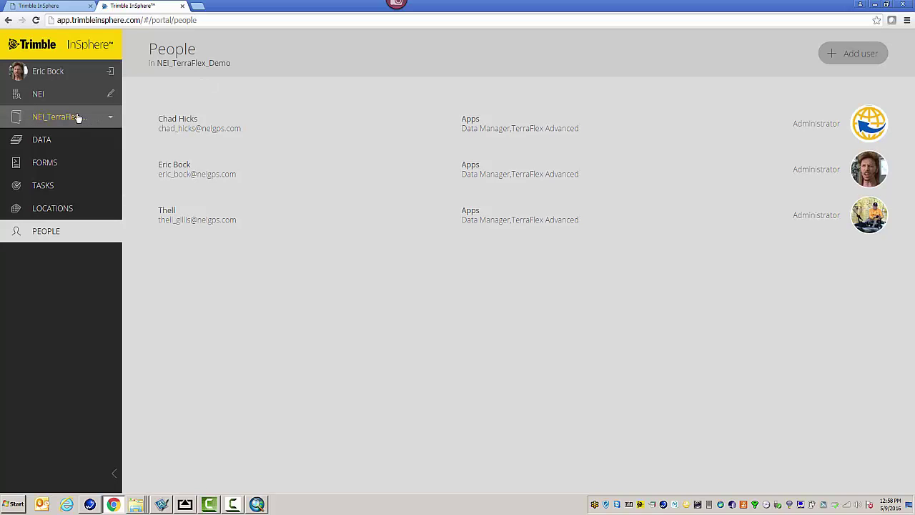
{"action": "left_click", "coordinate": [53, 98]}
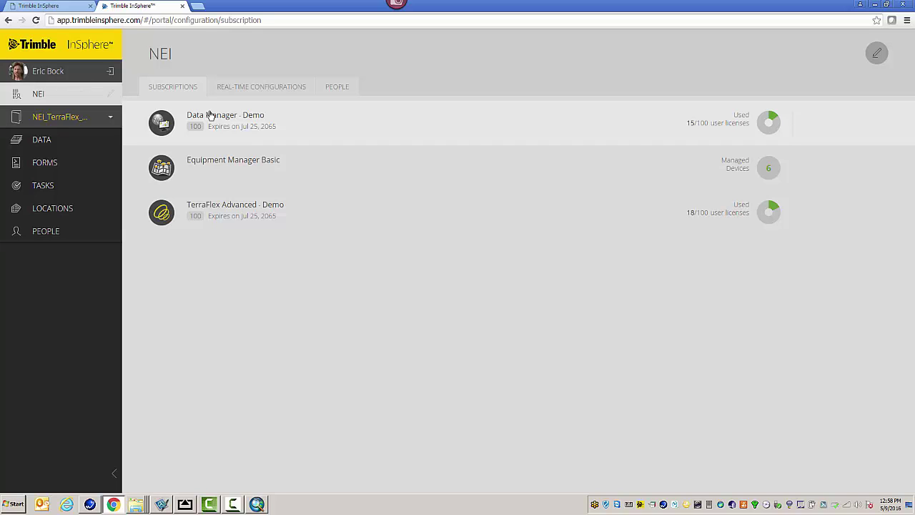
{"action": "left_click", "coordinate": [245, 88]}
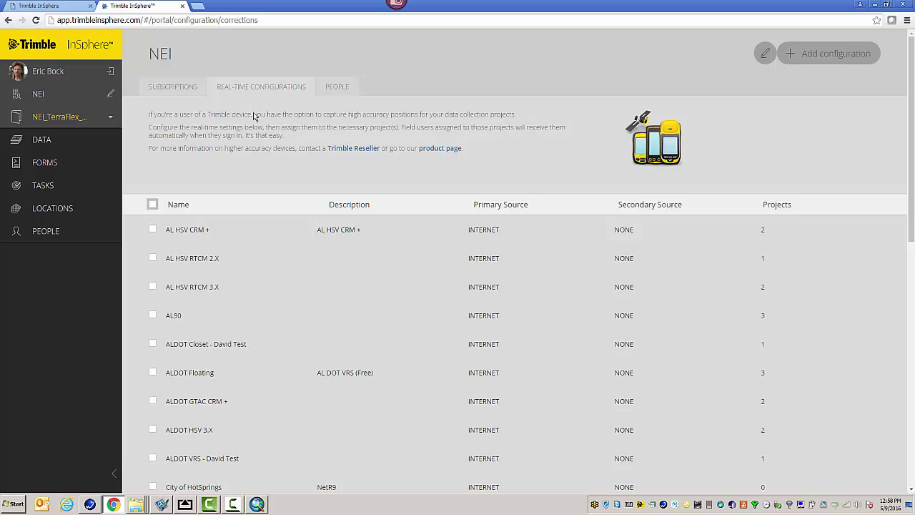
{"action": "scroll", "coordinate": [343, 353], "scroll_direction": "down", "scroll_amount": 10}
{"action": "left_click", "coordinate": [340, 346]}
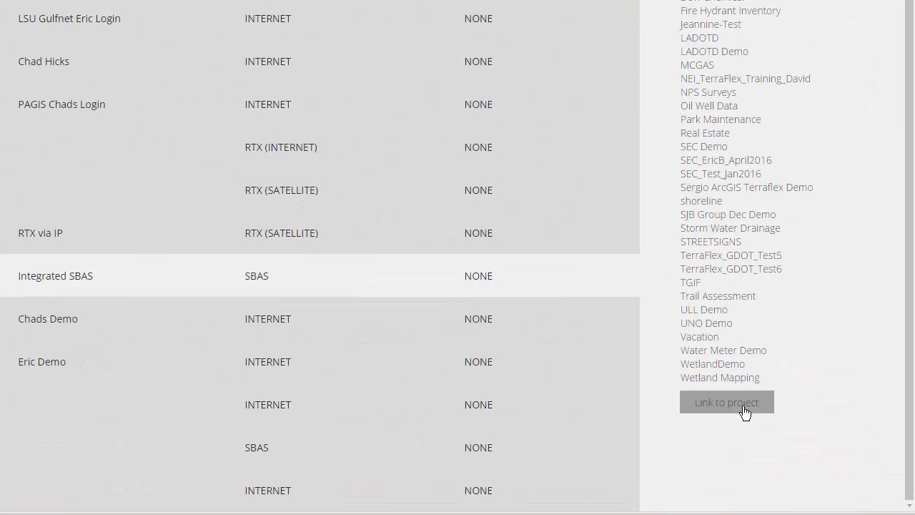
{"action": "left_click", "coordinate": [745, 413]}
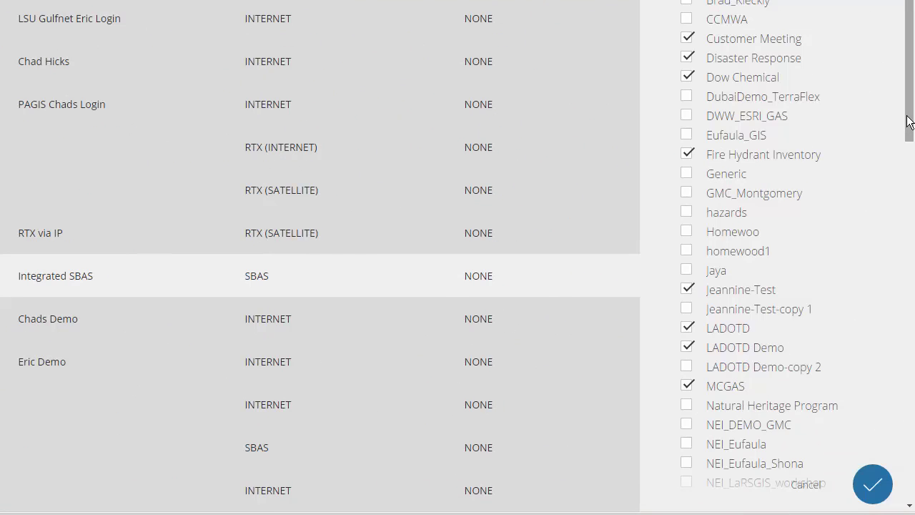
{"action": "scroll", "coordinate": [909, 122], "scroll_direction": "down", "scroll_amount": 3}
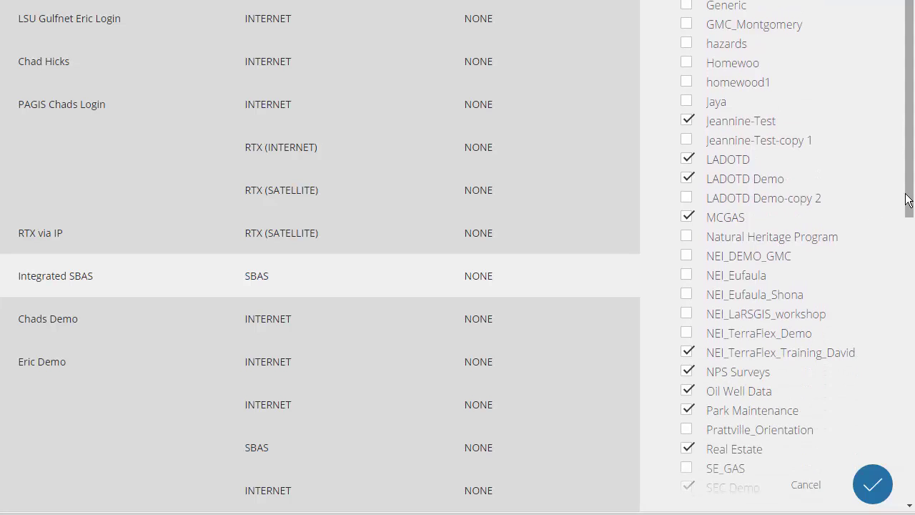
{"action": "left_click", "coordinate": [873, 485]}
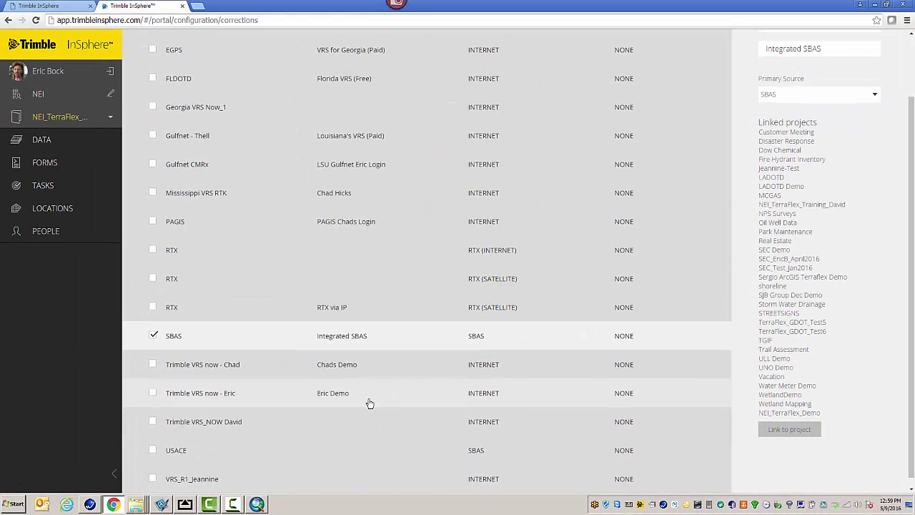
Link the Gulfnet CMRx configuration to NEI_TerraFlex_Demo and close the details panel.
{"action": "left_click", "coordinate": [246, 398]}
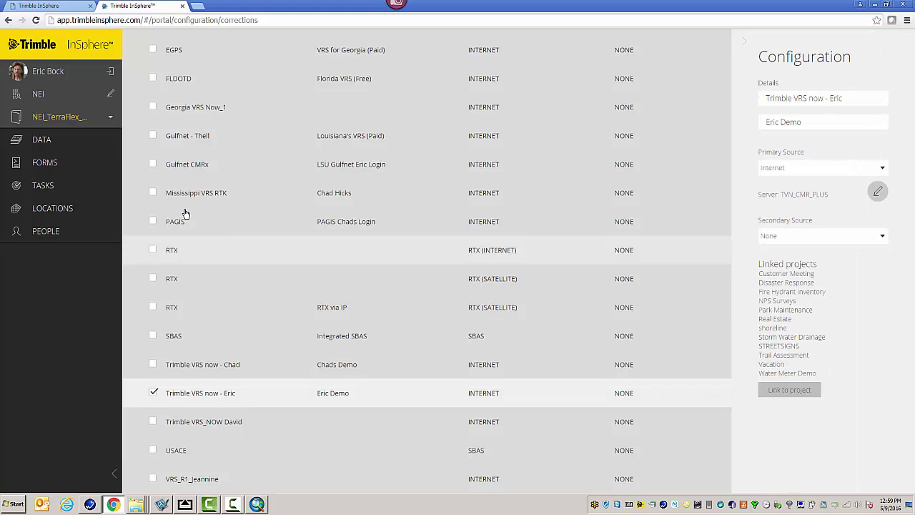
{"action": "left_click", "coordinate": [172, 169]}
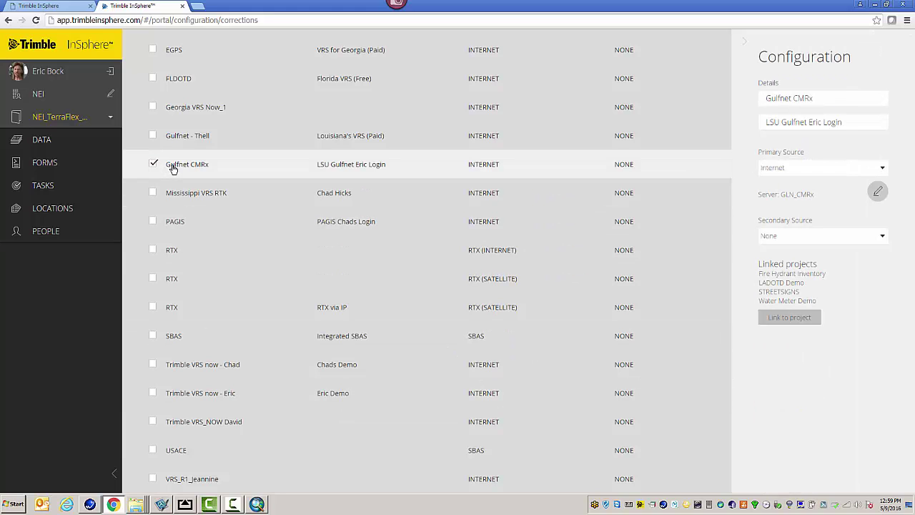
{"action": "left_click", "coordinate": [802, 317]}
{"action": "left_click_drag", "start_coordinate": [912, 277], "coordinate": [910, 323]}
{"action": "scroll", "coordinate": [896, 375], "scroll_direction": "down", "scroll_amount": 1}
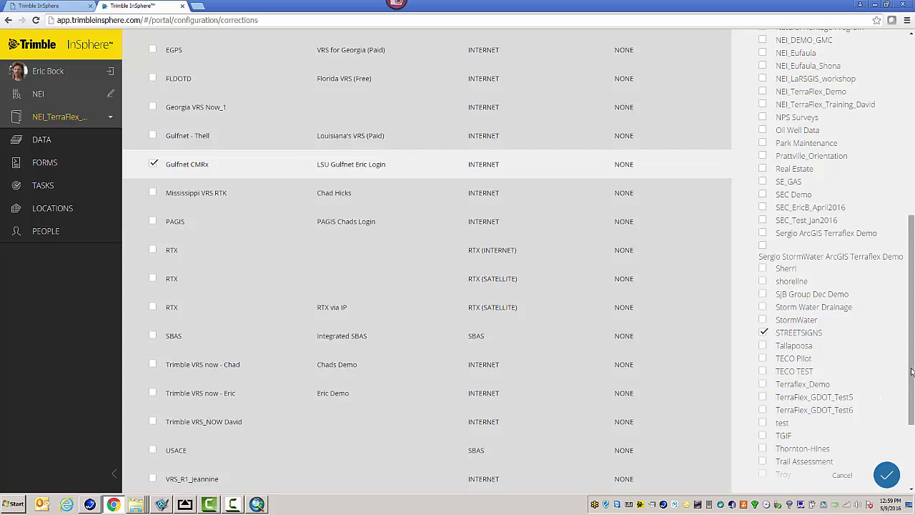
{"action": "scroll", "coordinate": [911, 372], "scroll_direction": "up", "scroll_amount": 5}
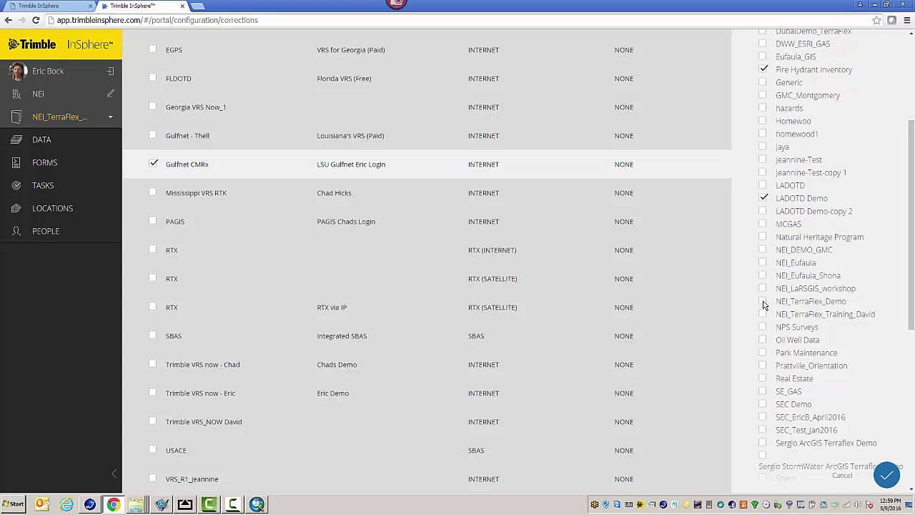
{"action": "left_click", "coordinate": [887, 474]}
{"action": "left_click", "coordinate": [745, 44]}
Open NEI_TerraFlex_Demo's Hydrant form template for editing.
{"action": "left_click", "coordinate": [66, 121]}
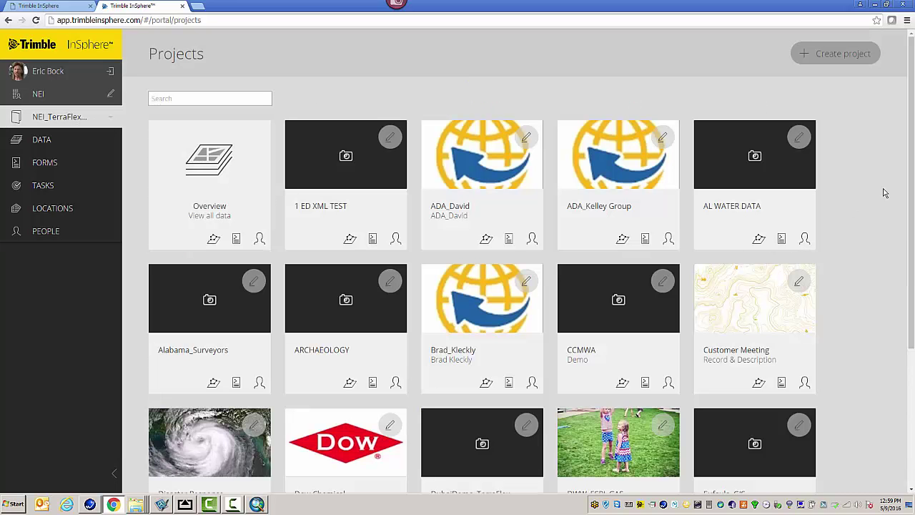
{"action": "scroll", "coordinate": [911, 135], "scroll_direction": "down", "scroll_amount": 10}
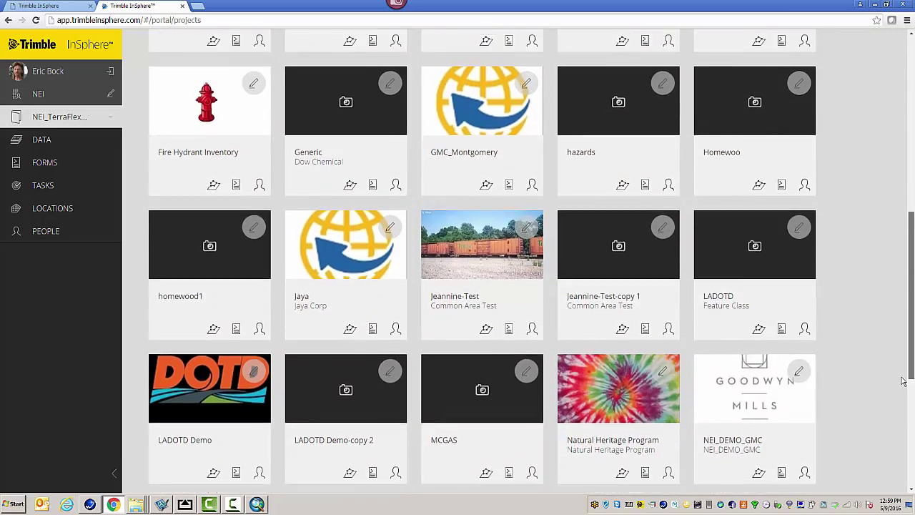
{"action": "scroll", "coordinate": [902, 432], "scroll_direction": "down", "scroll_amount": 4}
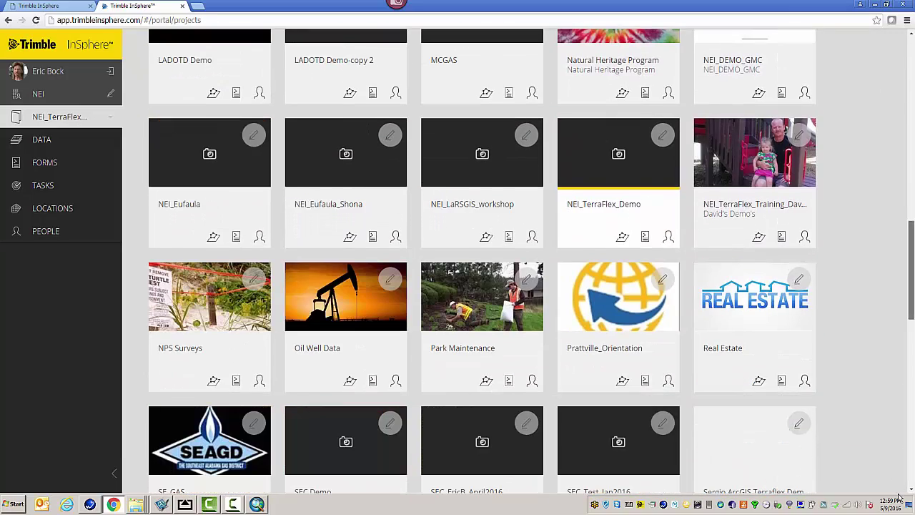
{"action": "left_click", "coordinate": [645, 237]}
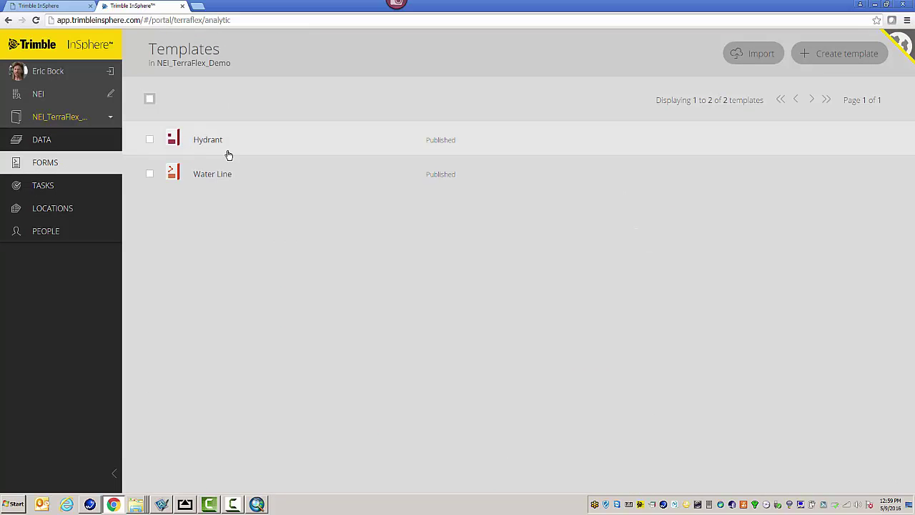
{"action": "left_click", "coordinate": [265, 144]}
{"action": "left_click", "coordinate": [875, 95]}
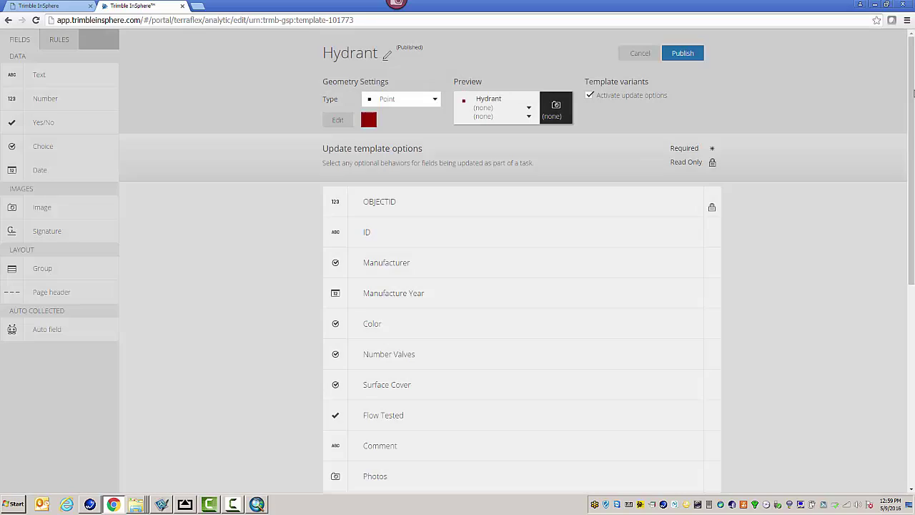
Review the Hydrant fields (CollectedBy to HDOP), discard changes, and minimize the browser.
{"action": "left_click_drag", "start_coordinate": [913, 93], "coordinate": [349, 237]}
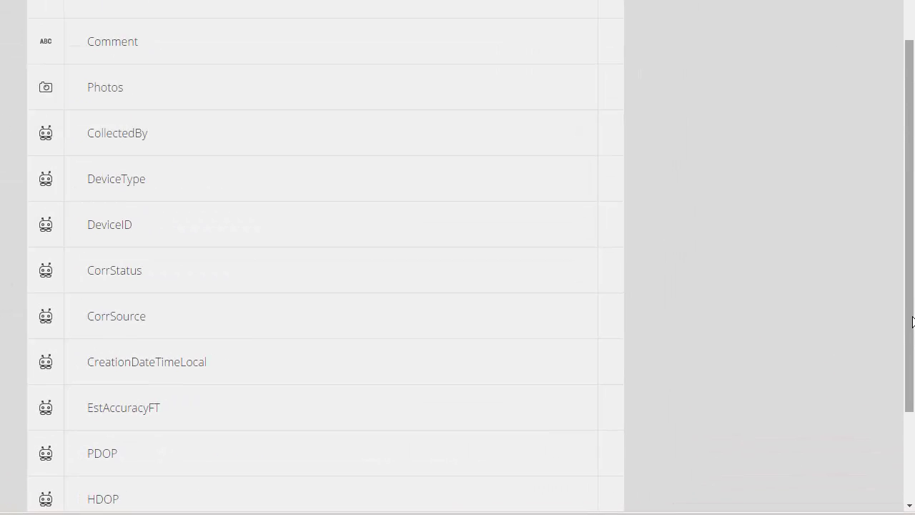
{"action": "left_click_drag", "start_coordinate": [912, 322], "coordinate": [906, 340]}
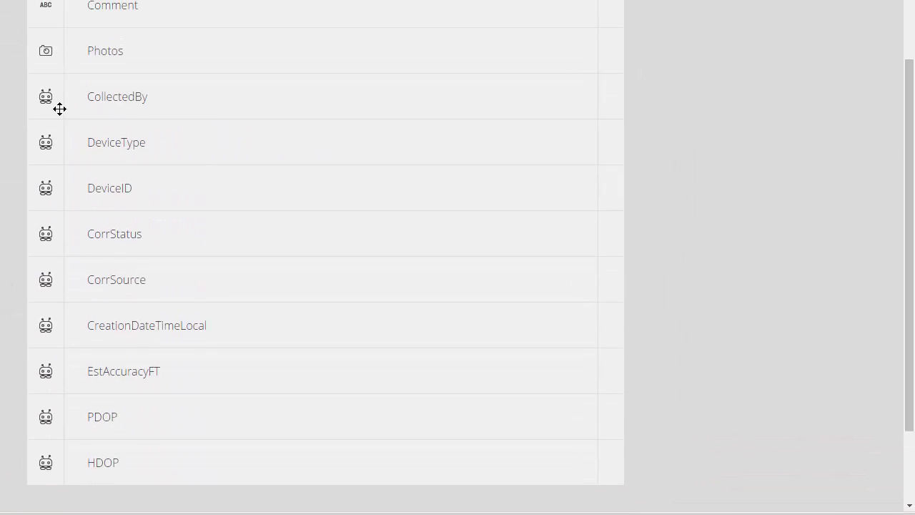
{"action": "left_click_drag", "start_coordinate": [908, 407], "coordinate": [914, 125]}
{"action": "scroll", "coordinate": [457, 258], "scroll_direction": "up", "scroll_amount": 3}
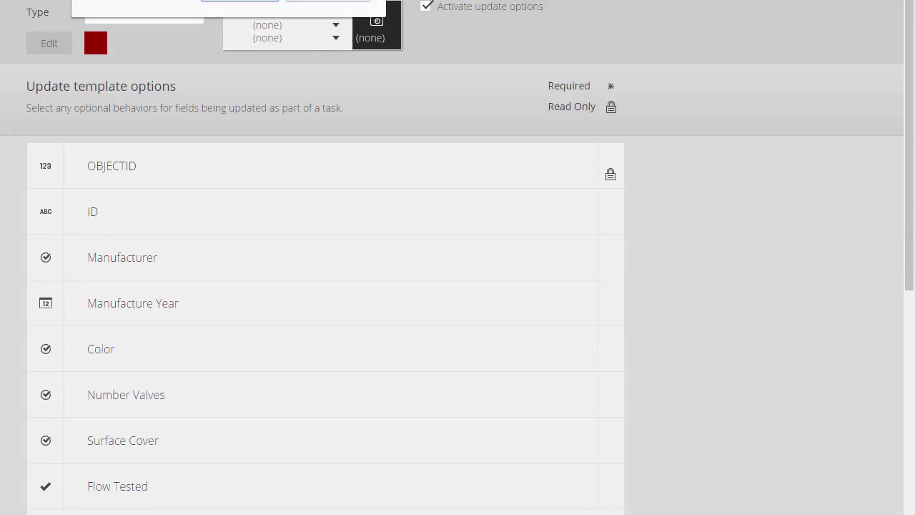
{"action": "left_click", "coordinate": [376, 52]}
{"action": "left_click", "coordinate": [504, 78]}
{"action": "left_click", "coordinate": [447, 80]}
{"action": "left_click", "coordinate": [855, 7]}
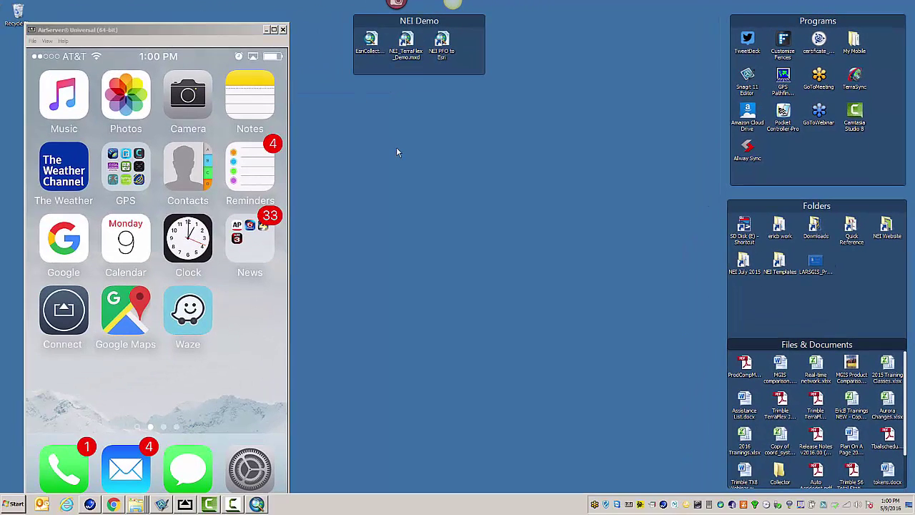
Hide the desktop icons and centre the AirServer iPhone mirror window on screen.
{"action": "double_click", "coordinate": [396, 147]}
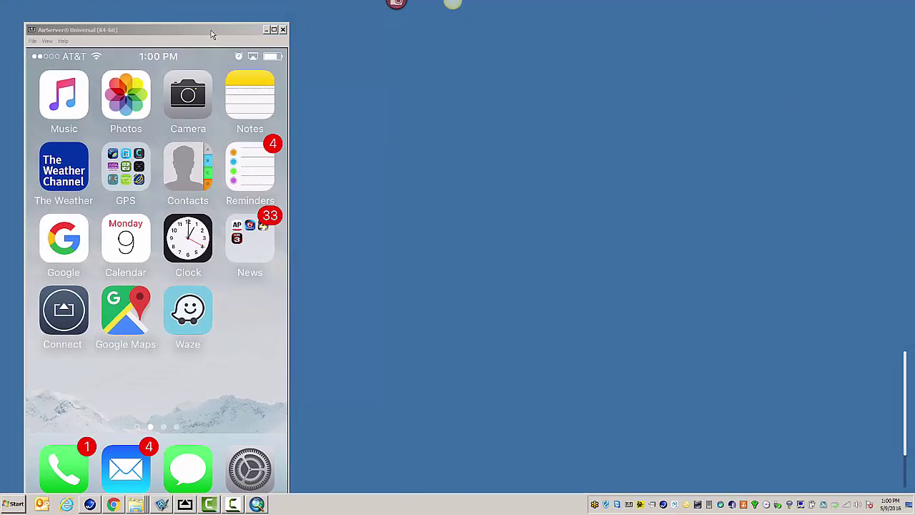
{"action": "left_click_drag", "start_coordinate": [211, 30], "coordinate": [524, 29]}
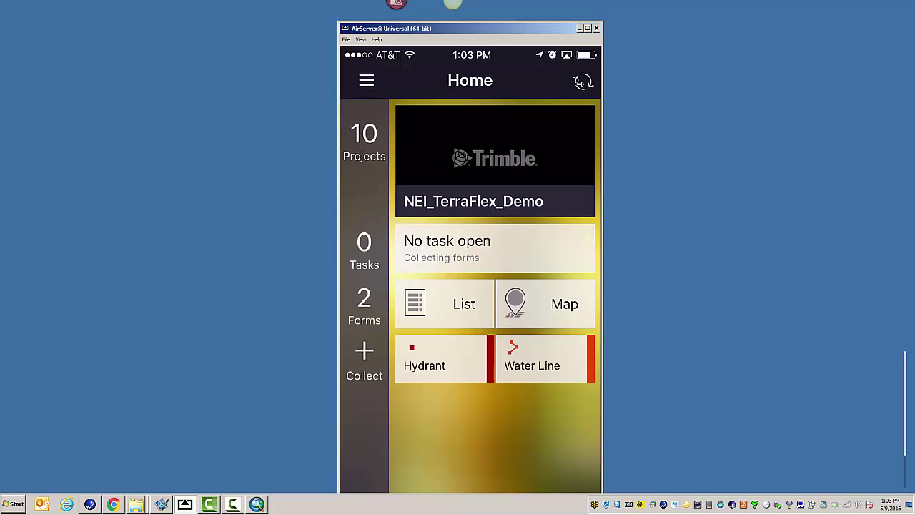
Bring ArcMap forward and download all non-exported NEI_TerraFlex_Demo forms through TerraFlex Desktop.
{"action": "mouse_move", "coordinate": [257, 504]}
{"action": "left_click", "coordinate": [257, 504]}
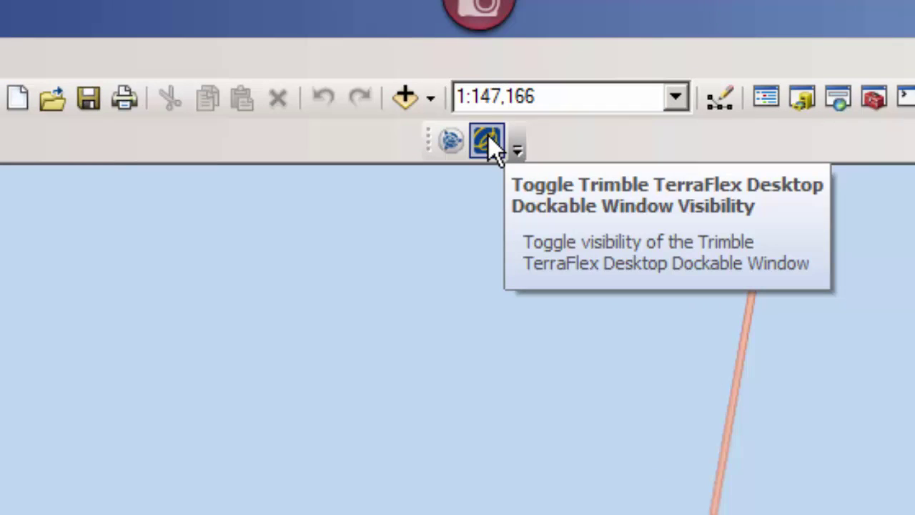
{"action": "left_click", "coordinate": [488, 140]}
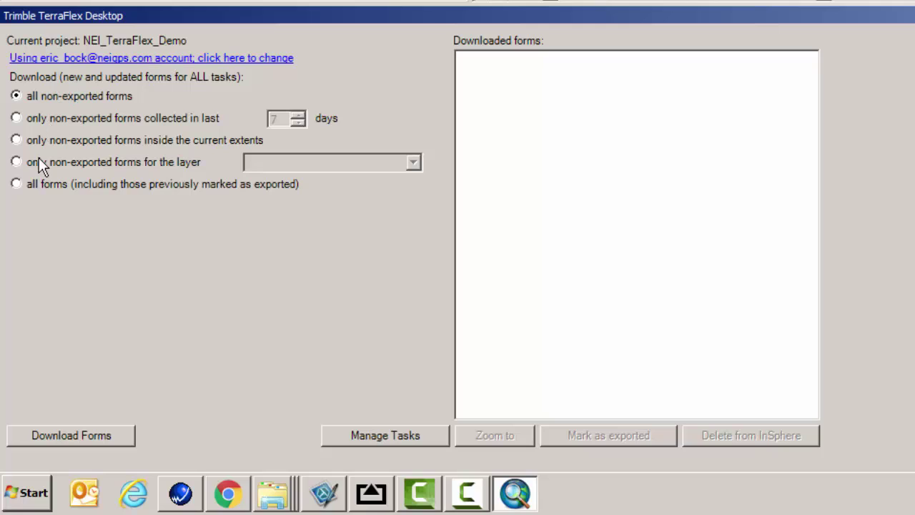
{"action": "left_click", "coordinate": [110, 438]}
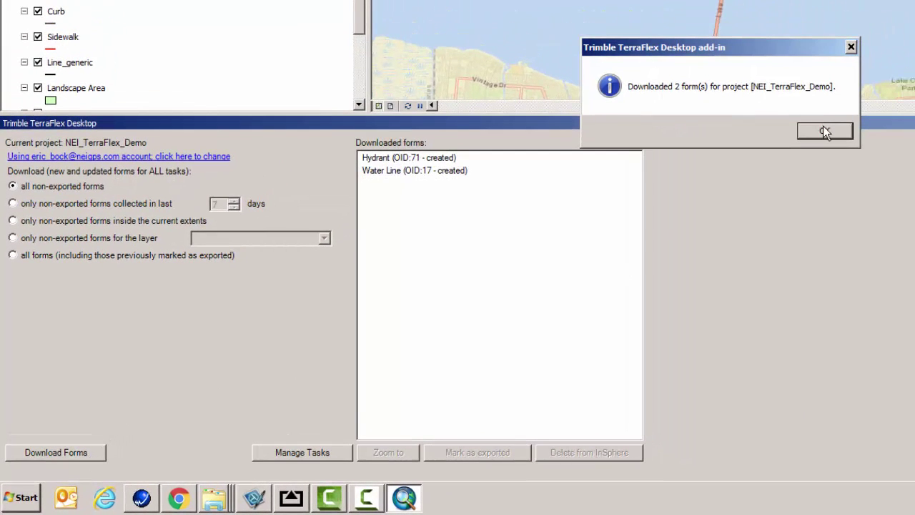
Select the downloaded Hydrant and Water Line forms and zoom the map to them.
{"action": "left_click", "coordinate": [829, 131]}
{"action": "left_click", "coordinate": [426, 158]}
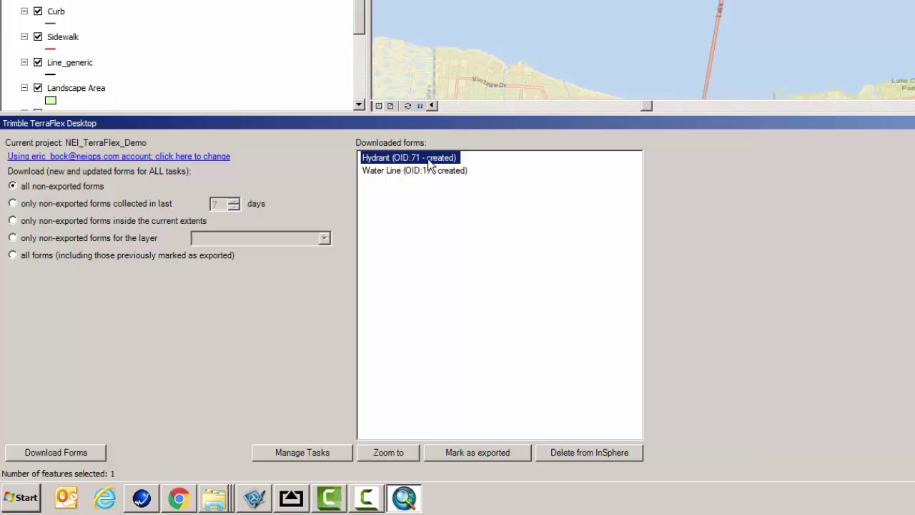
{"action": "left_click", "coordinate": [423, 171], "text": "shift"}
{"action": "left_click", "coordinate": [402, 453]}
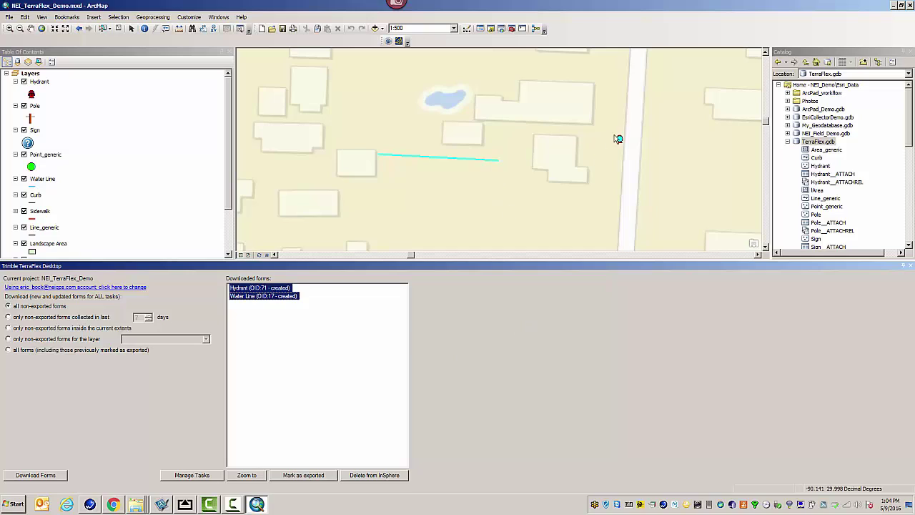
Mark both forms as exported, delete them from InSphere, and close the TerraFlex Desktop panel.
{"action": "left_click", "coordinate": [317, 475]}
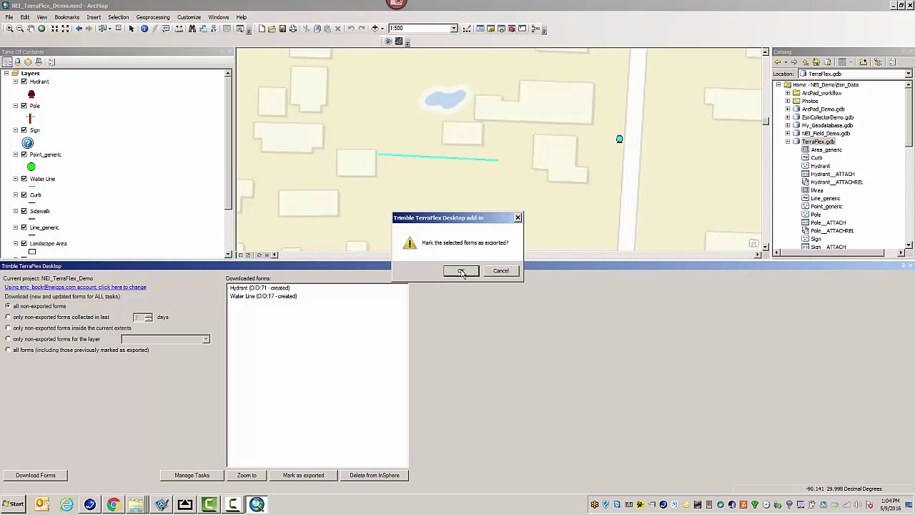
{"action": "left_click", "coordinate": [461, 271]}
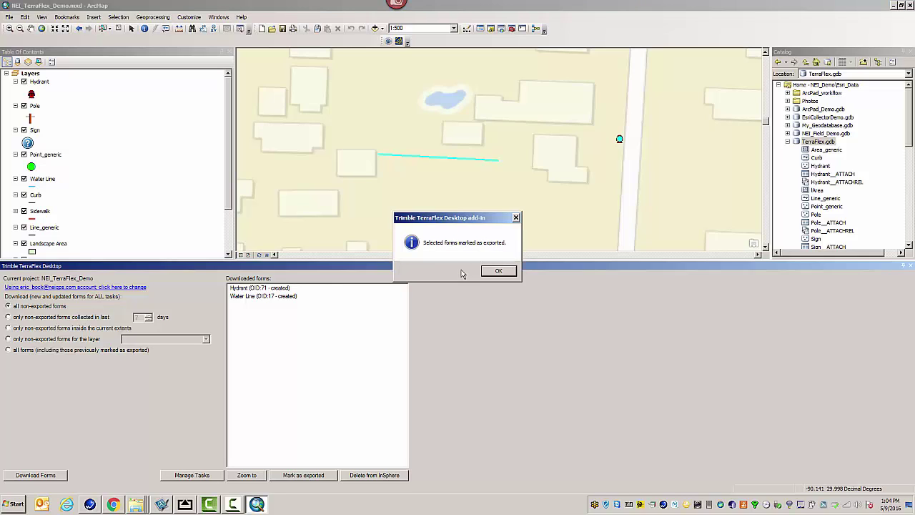
{"action": "left_click", "coordinate": [499, 272]}
{"action": "left_click", "coordinate": [372, 477]}
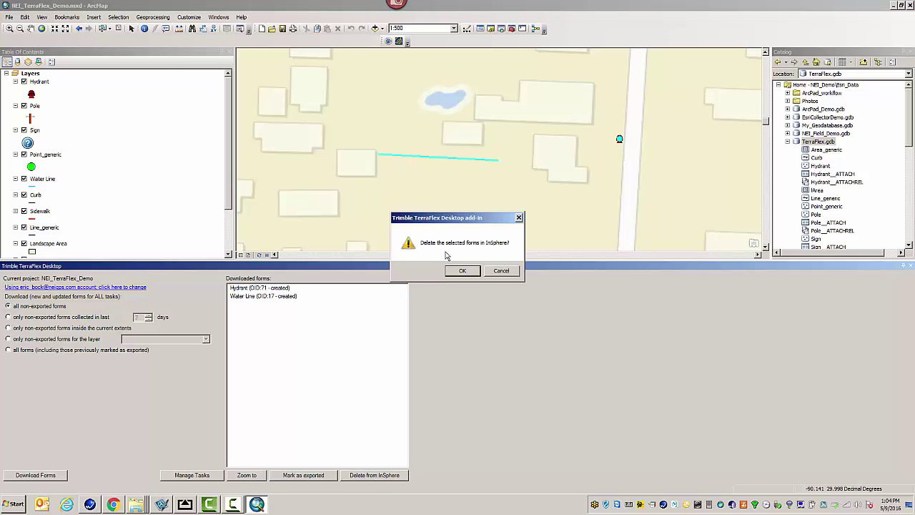
{"action": "left_click", "coordinate": [461, 273]}
{"action": "left_click", "coordinate": [496, 270]}
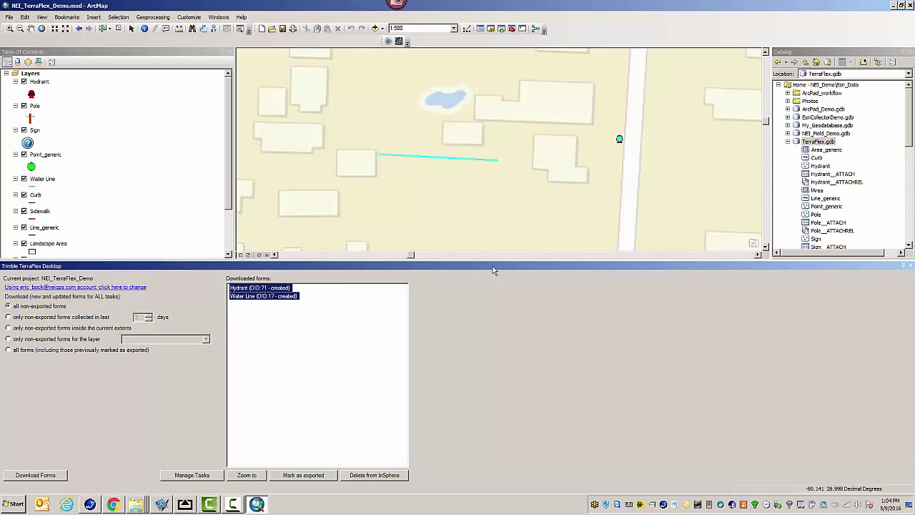
{"action": "left_click", "coordinate": [146, 31]}
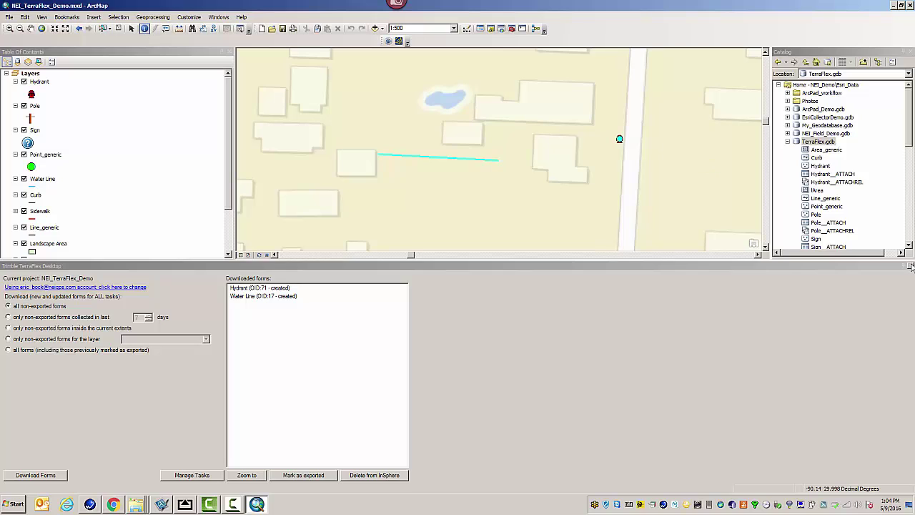
{"action": "left_click", "coordinate": [911, 266]}
Identify Hydrant 71, view its attached Photo1.jpg, scroll its auto-collected fields, then close Identify.
{"action": "left_click", "coordinate": [620, 140]}
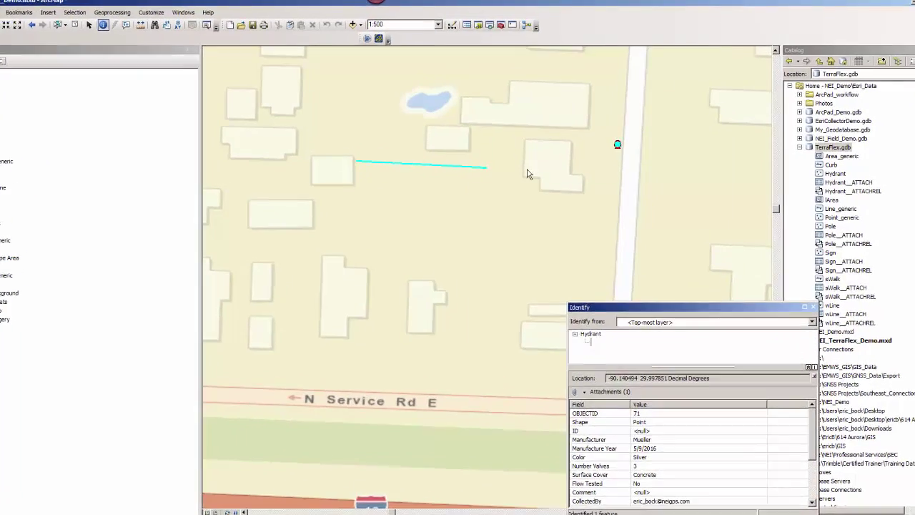
{"action": "left_click_drag", "start_coordinate": [641, 307], "coordinate": [434, 105]}
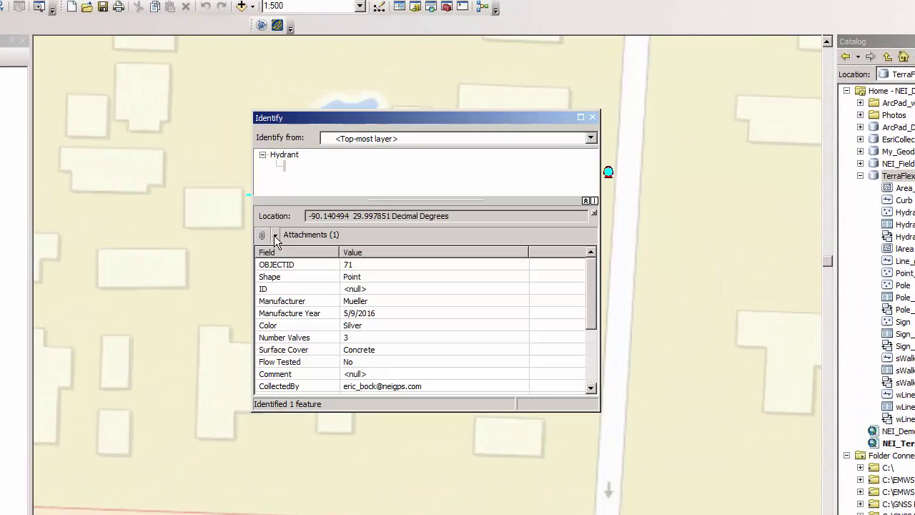
{"action": "left_click", "coordinate": [275, 237]}
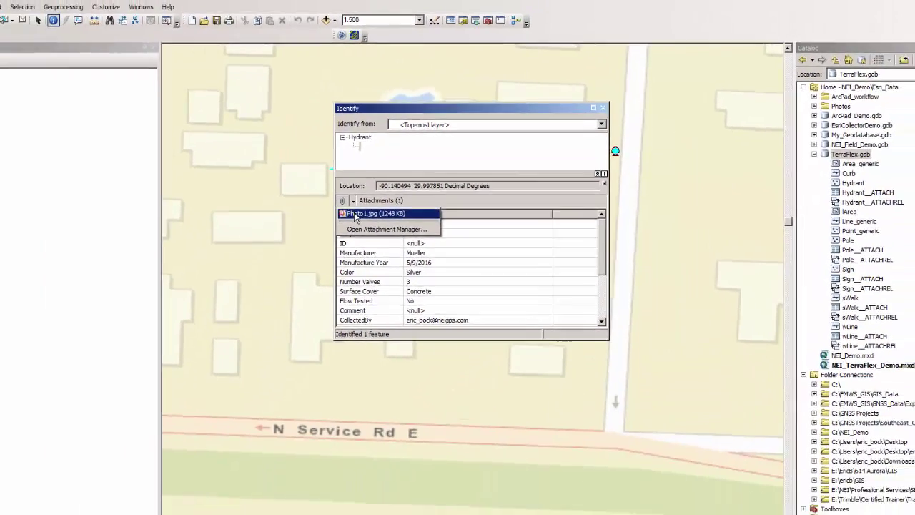
{"action": "left_click", "coordinate": [355, 214]}
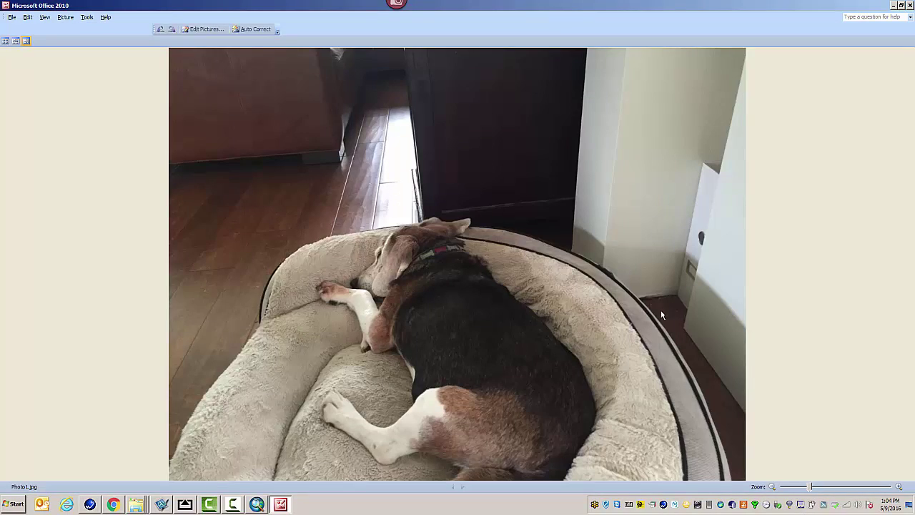
{"action": "left_click", "coordinate": [911, 5]}
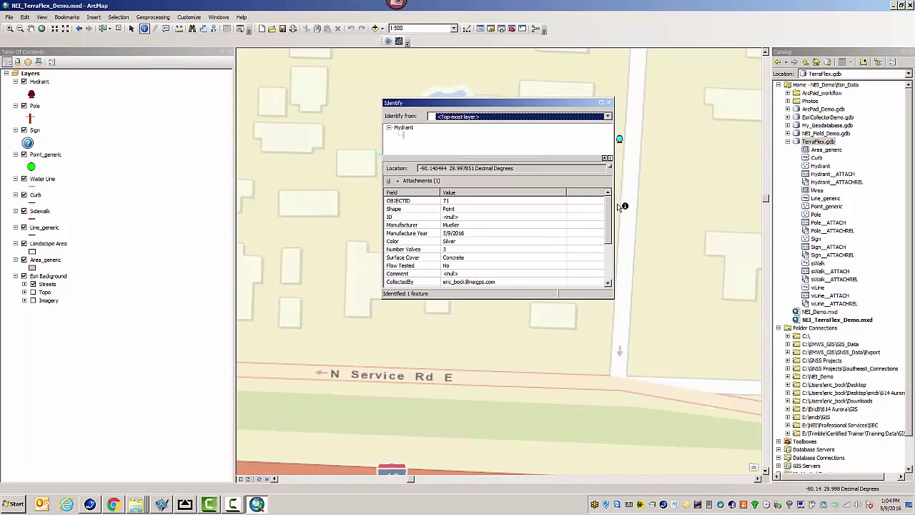
{"action": "left_click_drag", "start_coordinate": [609, 209], "coordinate": [608, 243]}
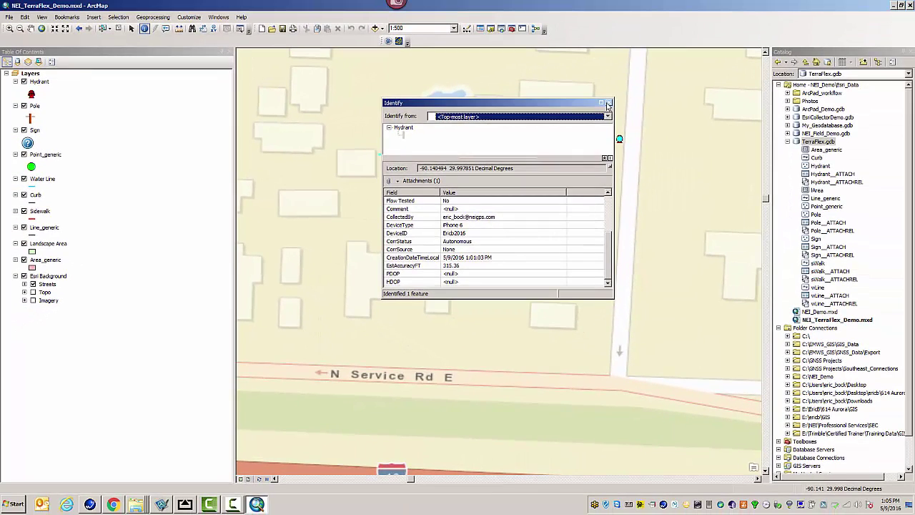
{"action": "left_click", "coordinate": [828, 45]}
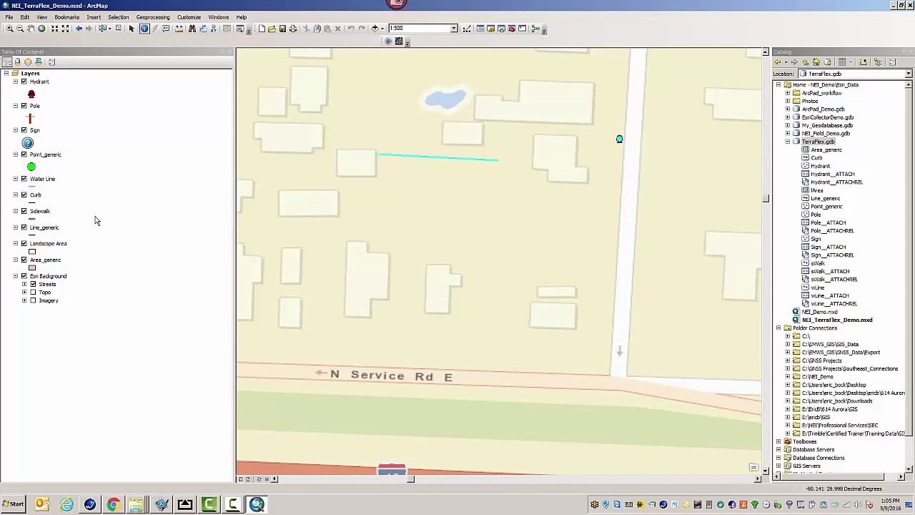